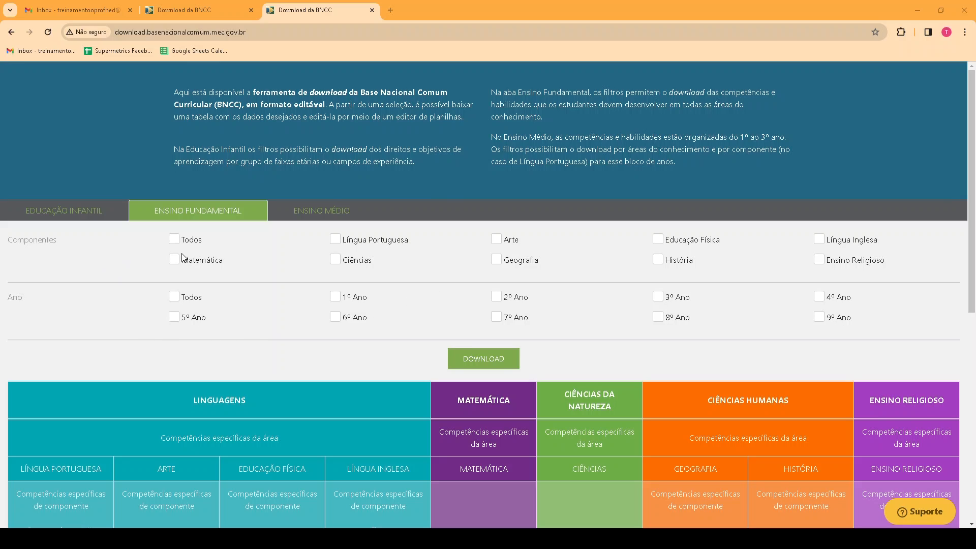
# Step: Download the Ensino Fundamental spreadsheet with all components and all school years included
pyautogui.click(174, 240)
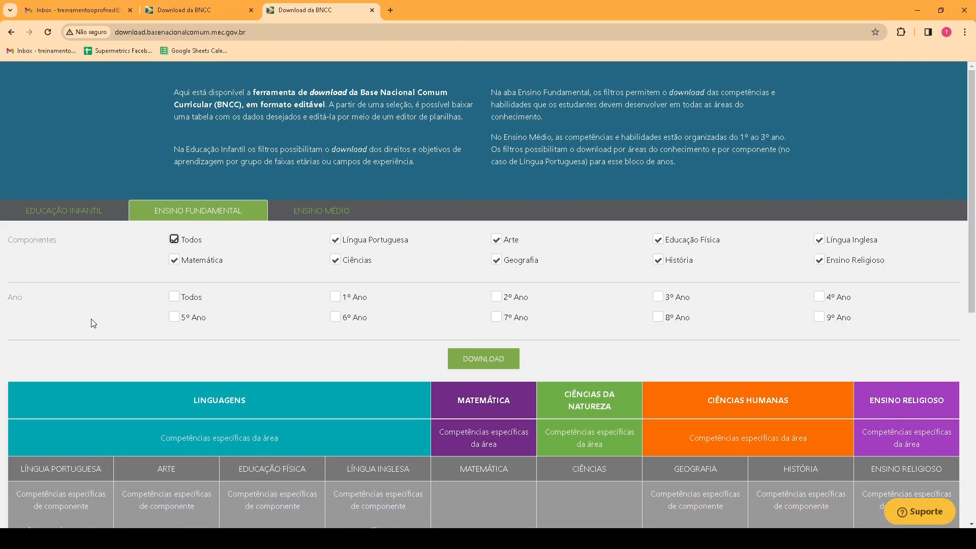
pyautogui.click(174, 297)
pyautogui.click(485, 362)
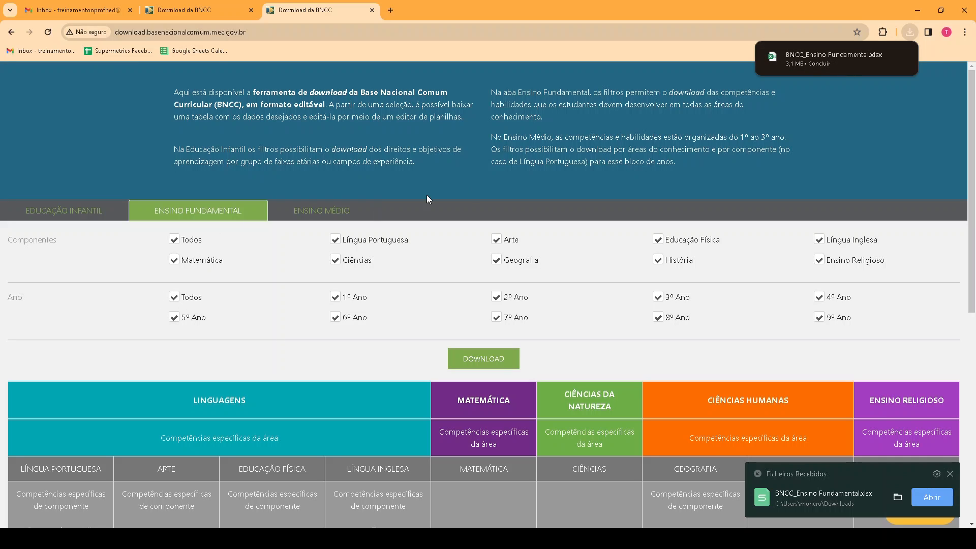
# Step: Open the downloaded BNCC_Ensino Fundamental.xlsx in Excel and enable editing
pyautogui.moveTo(833, 68)
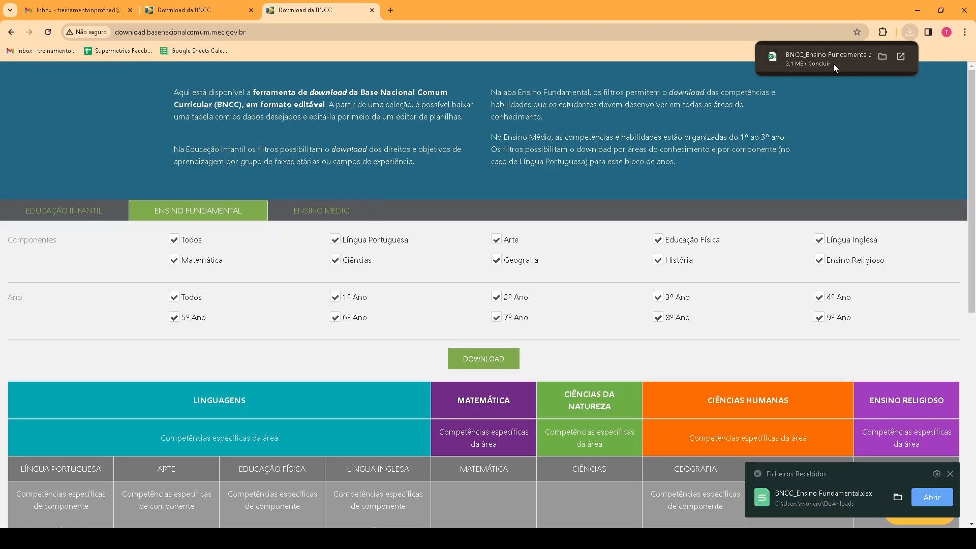
pyautogui.click(880, 60)
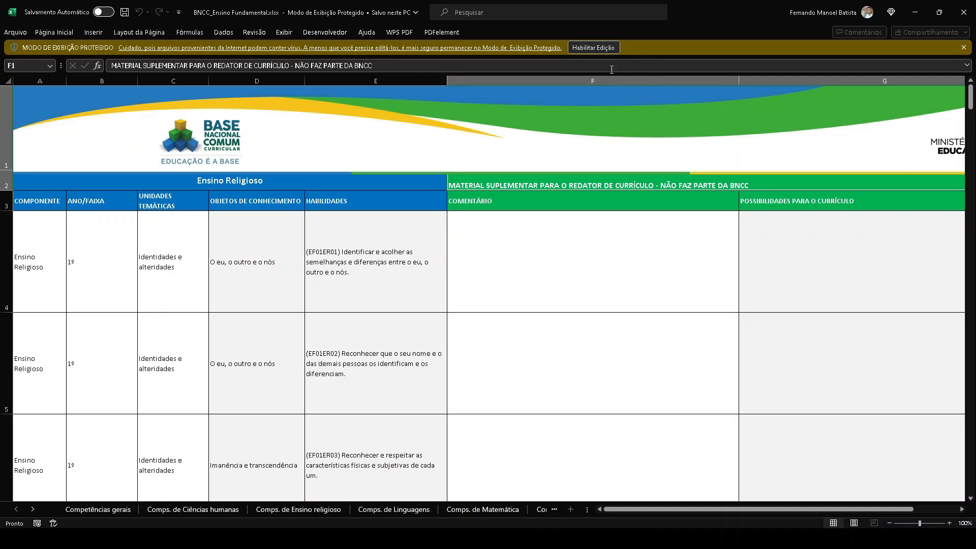
pyautogui.click(598, 48)
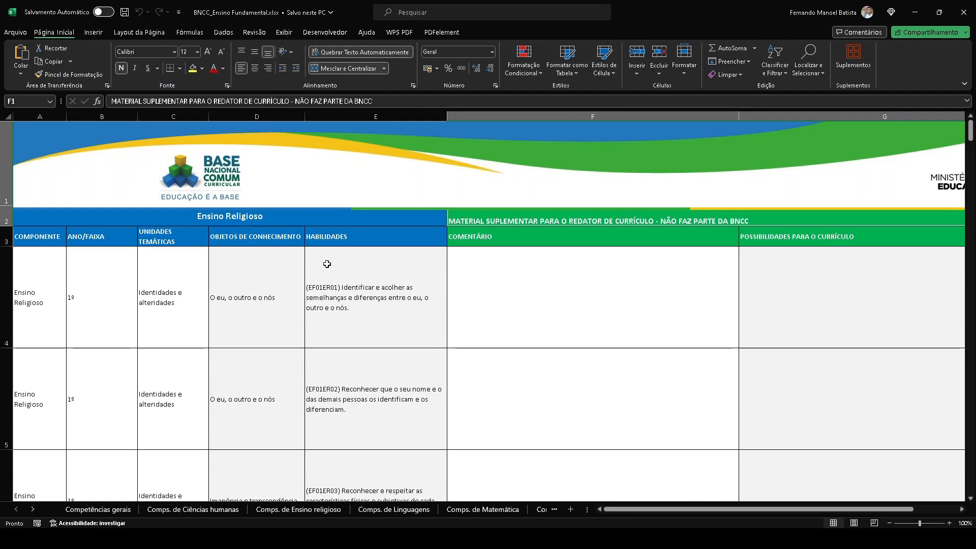
pyautogui.click(358, 162)
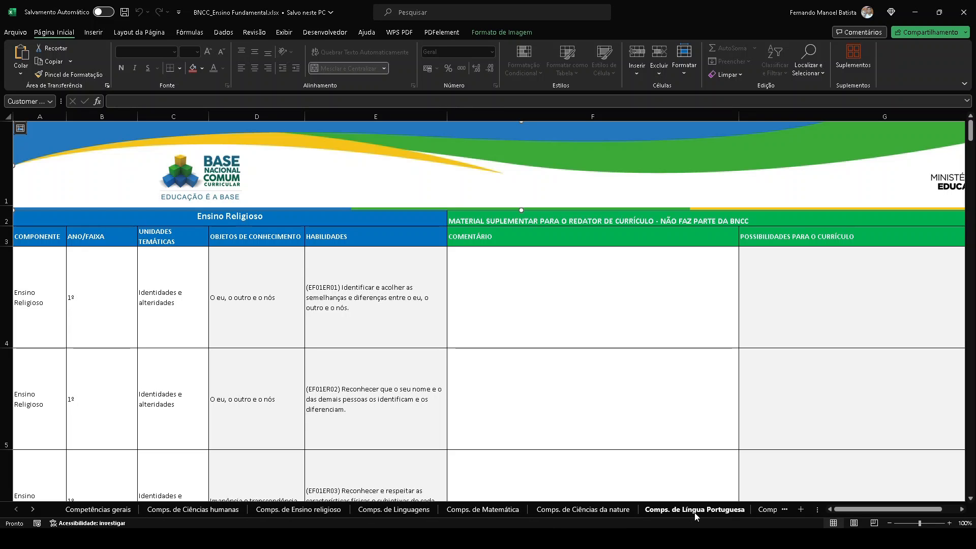
# Step: Activate the "Arte - Comentada" sheet from the full sheet list and compare it with the "Arte" sheet
pyautogui.rightClick(26, 509)
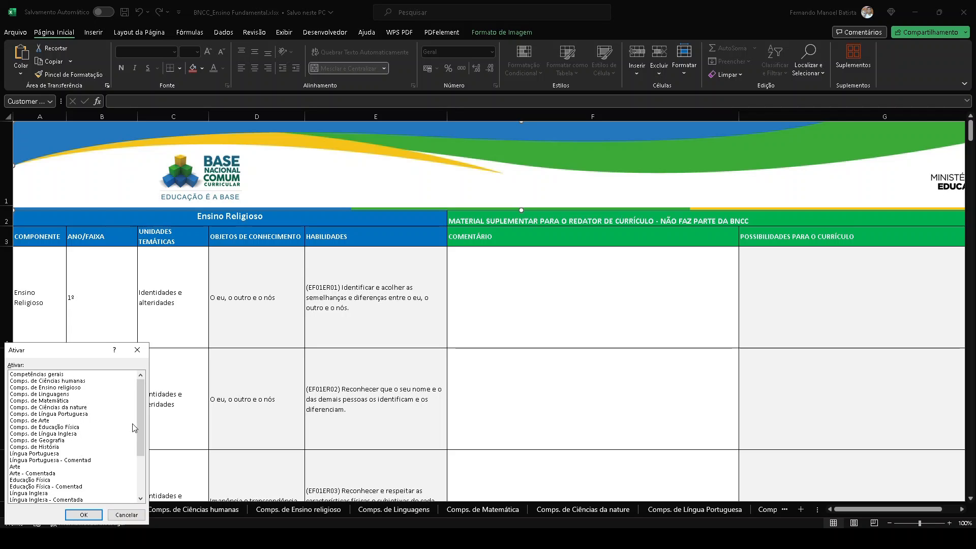
pyautogui.press('End')
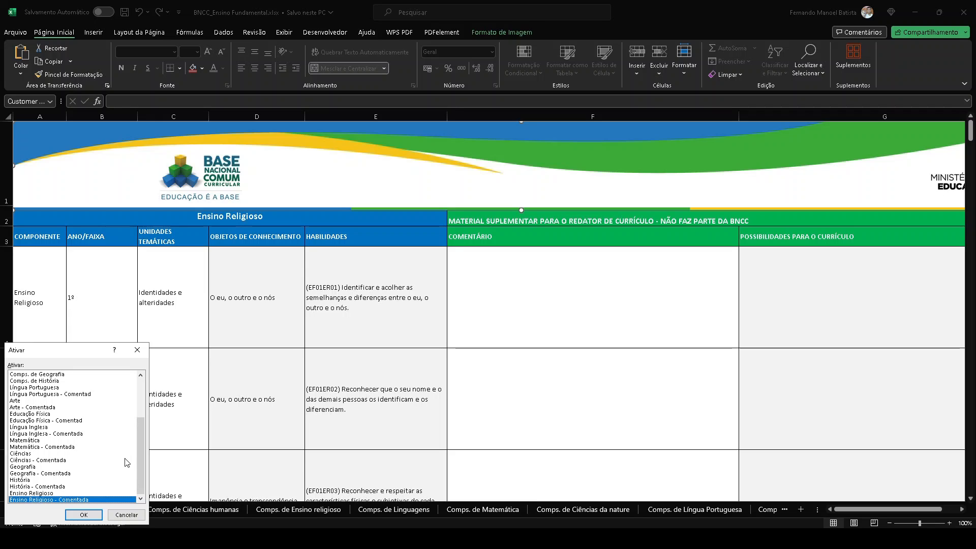
pyautogui.scroll(4, 71, 418)
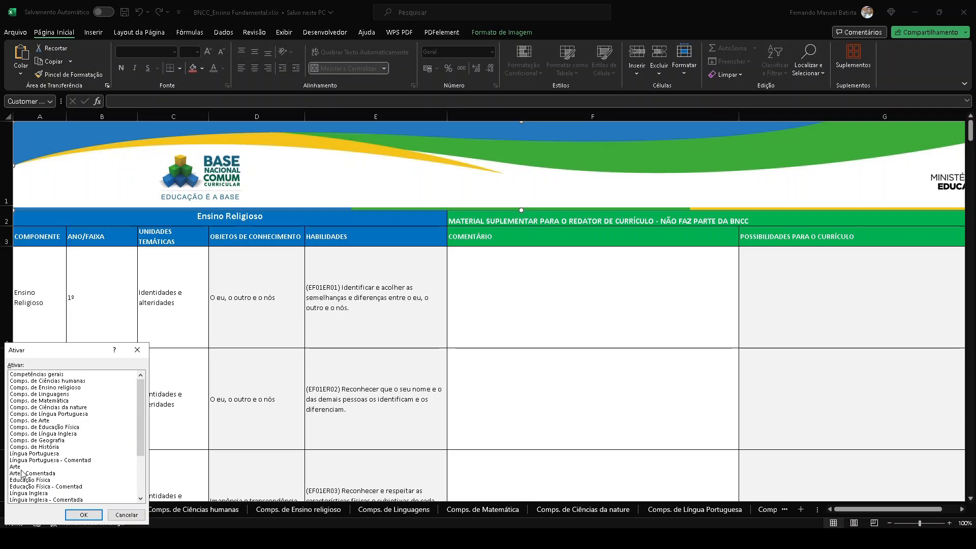
pyautogui.scroll(-3, 25, 470)
pyautogui.click(25, 414)
pyautogui.click(47, 422)
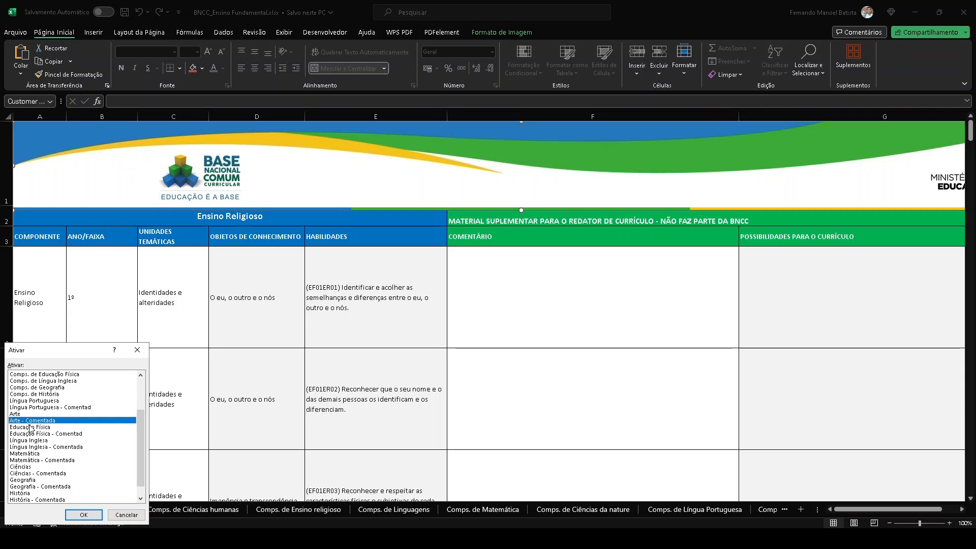
pyautogui.click(84, 515)
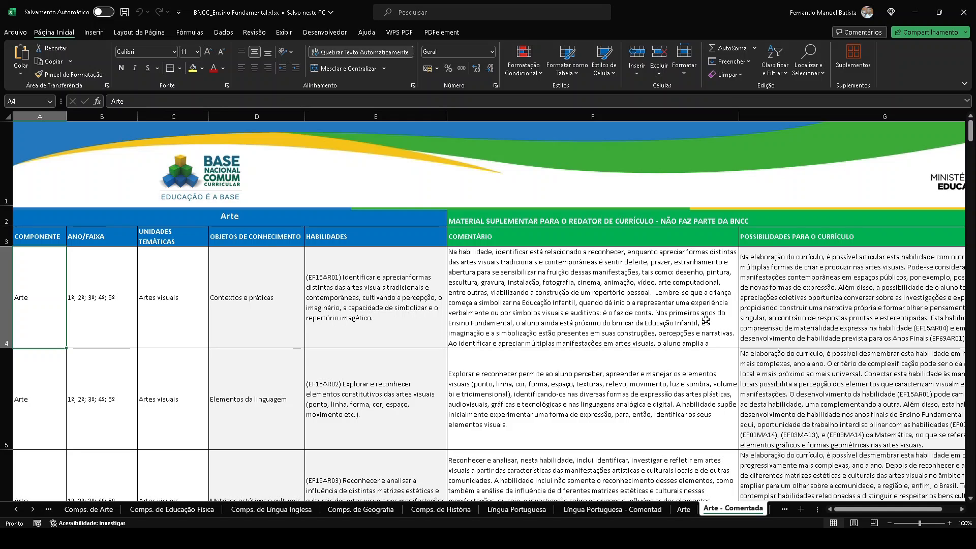
pyautogui.click(686, 509)
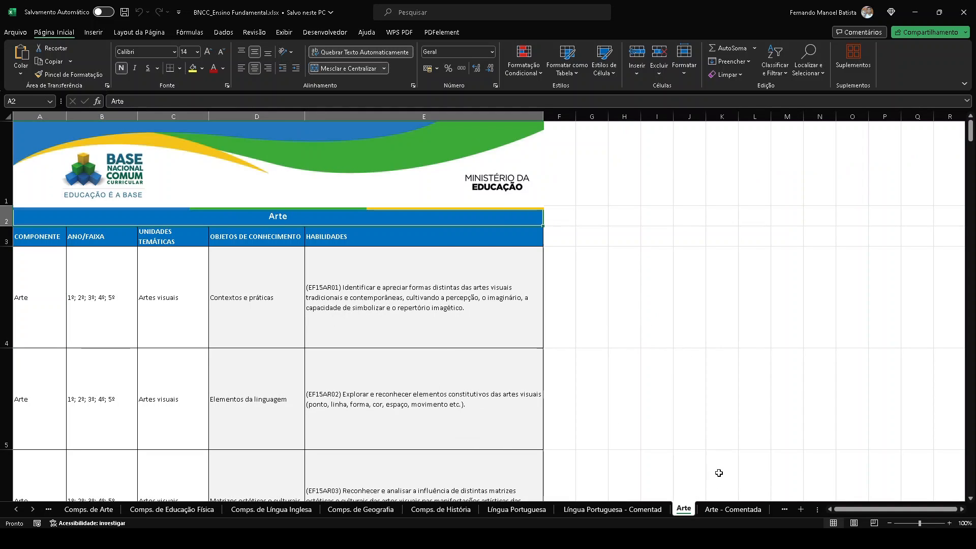
pyautogui.click(732, 508)
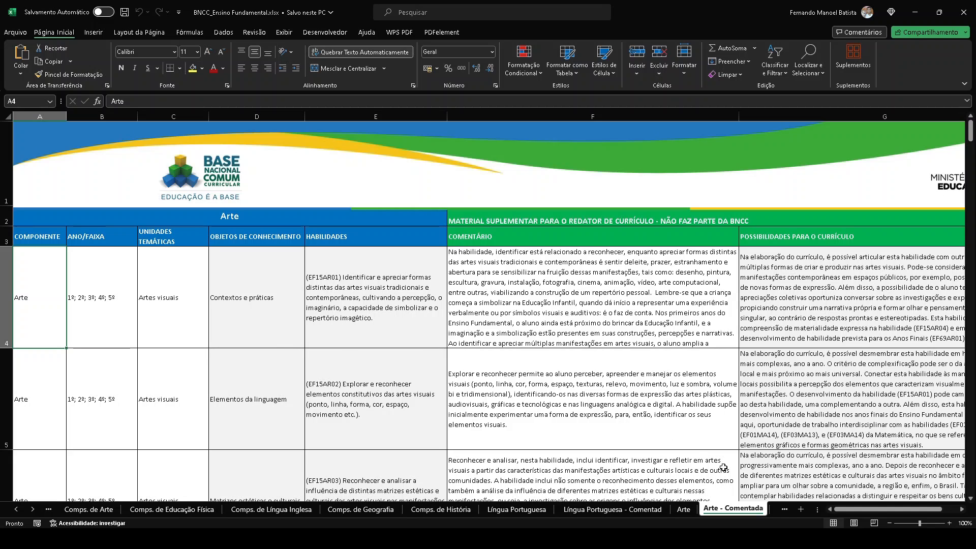
# Step: Insert a new sheet after "Arte - Comentada" and name it "banco de dados BNCC"
pyautogui.click(801, 511)
pyautogui.doubleClick(788, 509)
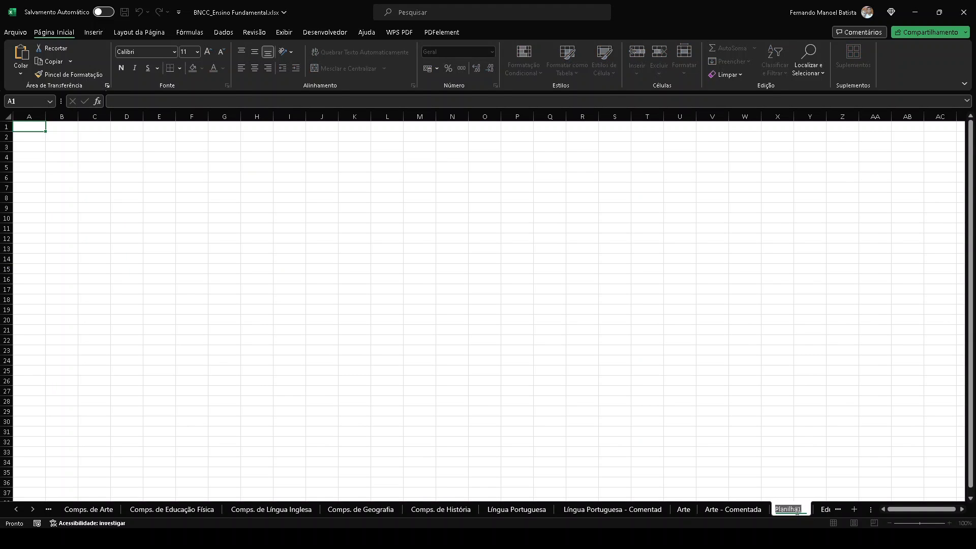
pyautogui.write('banco de dados BNCC')
pyautogui.press('Return')
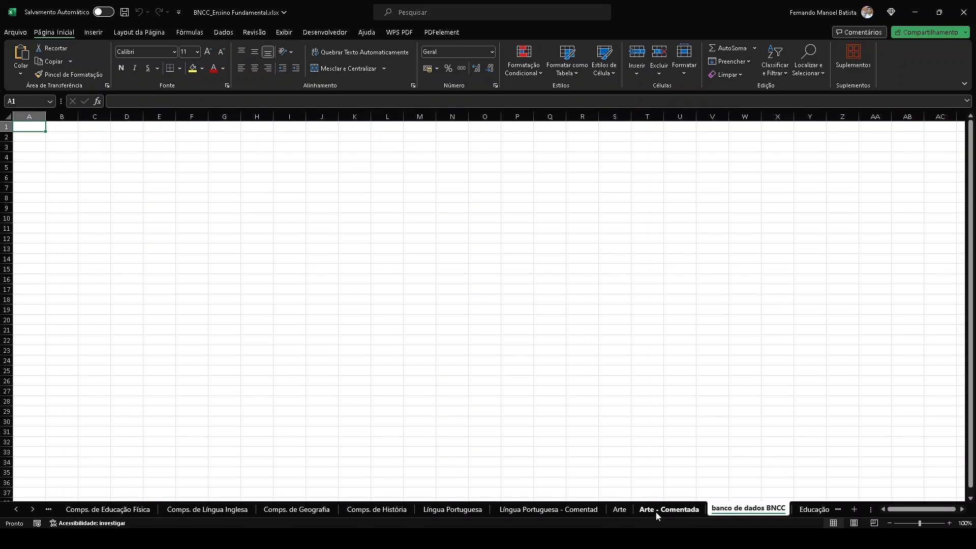
# Step: Copy the whole "Arte - Comentada" table, columns A to G, from the header in row 3 down to its last row
pyautogui.click(661, 510)
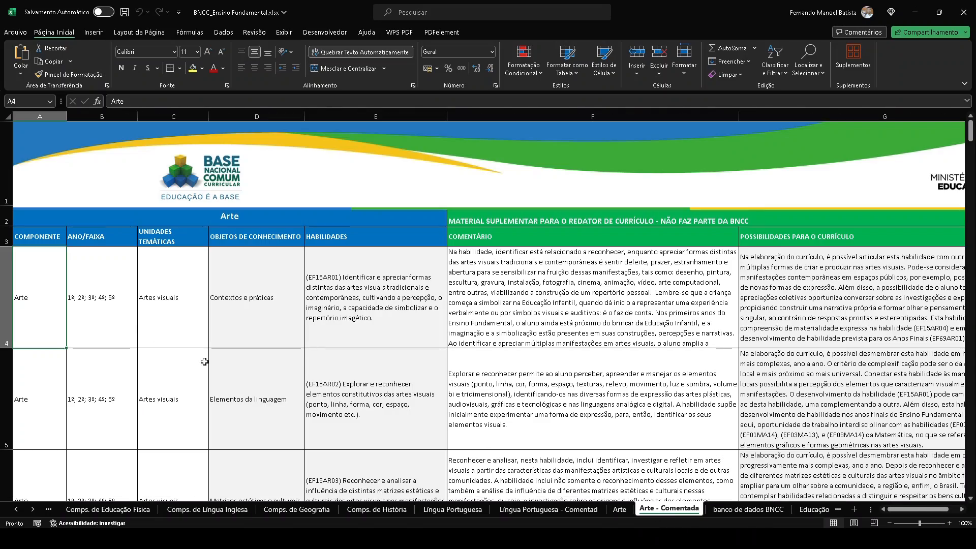
pyautogui.scroll(-4, 97, 376)
pyautogui.scroll(-1, 97, 375)
pyautogui.scroll(5, 96, 375)
pyautogui.click(39, 237)
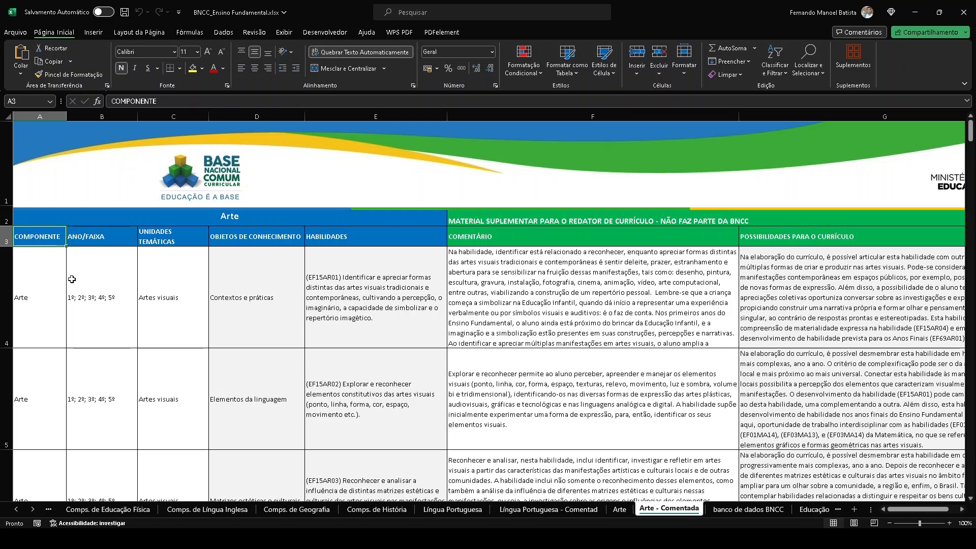
pyautogui.hotkey('shift', 'Right')
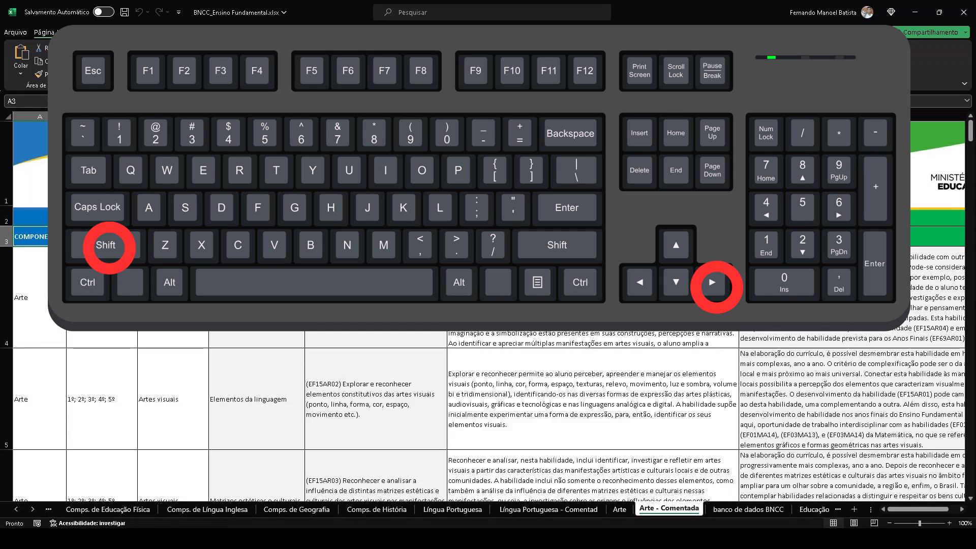
pyautogui.hotkey('shift', 'Right')
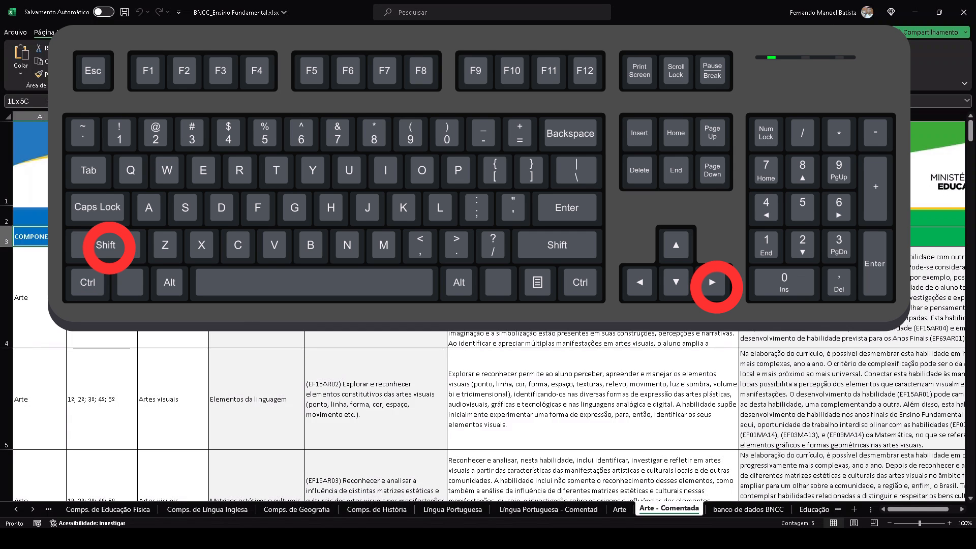
pyautogui.hotkey('shift', 'Right')
pyautogui.hotkey('shift', 'Right')
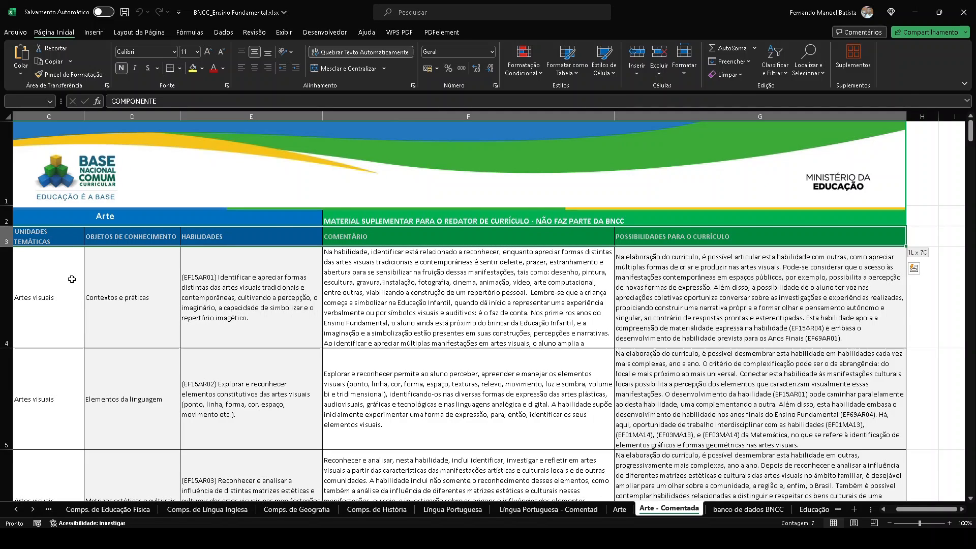
pyautogui.hotkey('ctrl', 'shift', 'Down')
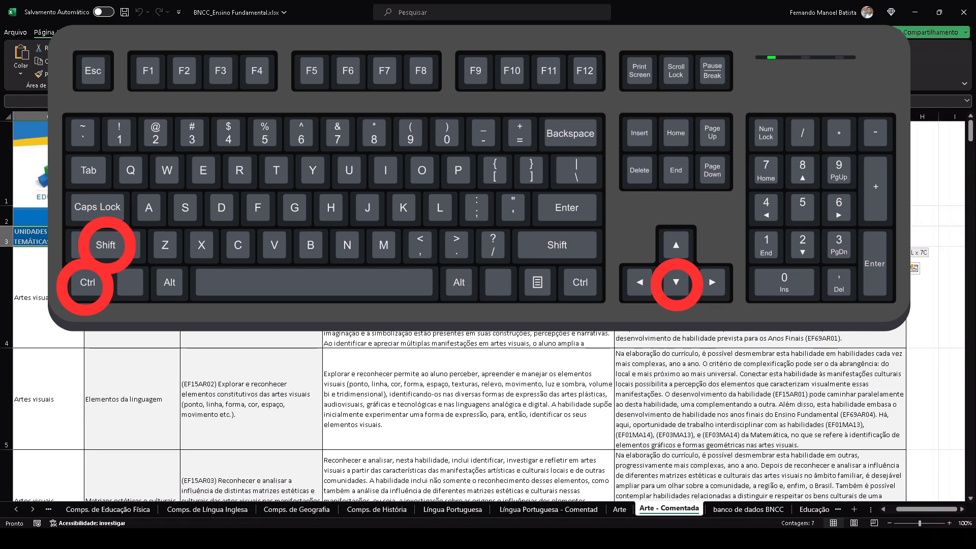
pyautogui.hotkey('ctrl', 'shift', 'Down')
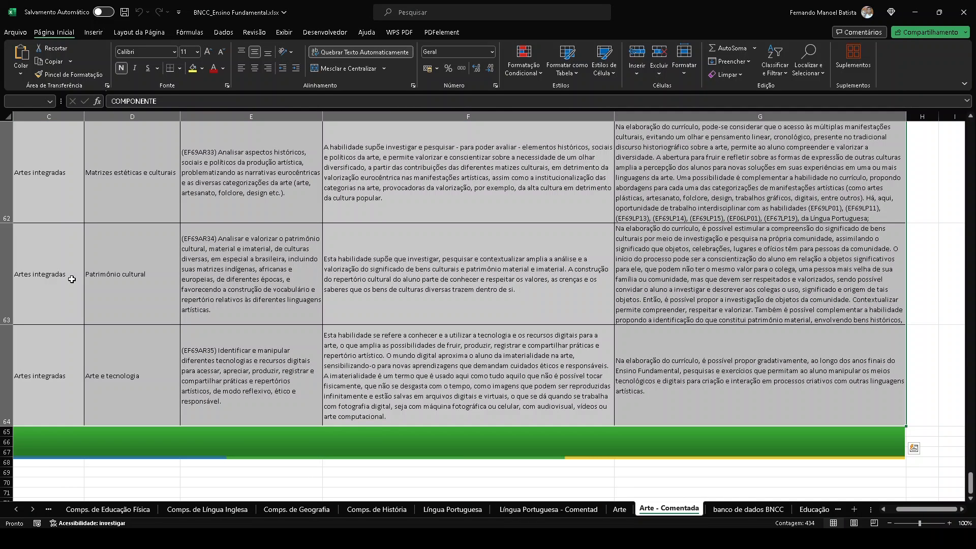
pyautogui.rightClick(125, 242)
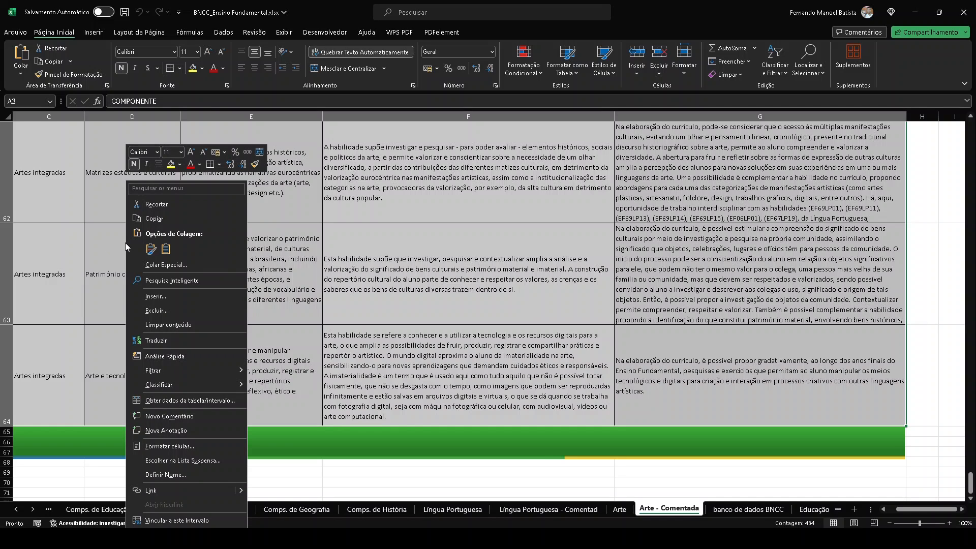
pyautogui.click(155, 219)
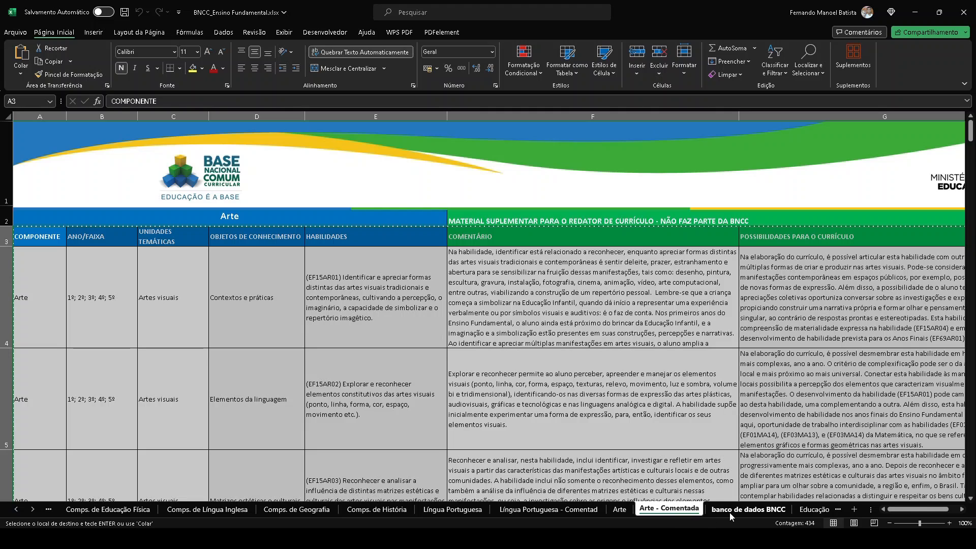
# Step: Paste the copied Arte table with its formatting into the "banco de dados BNCC" sheet starting at cell A1
pyautogui.click(762, 512)
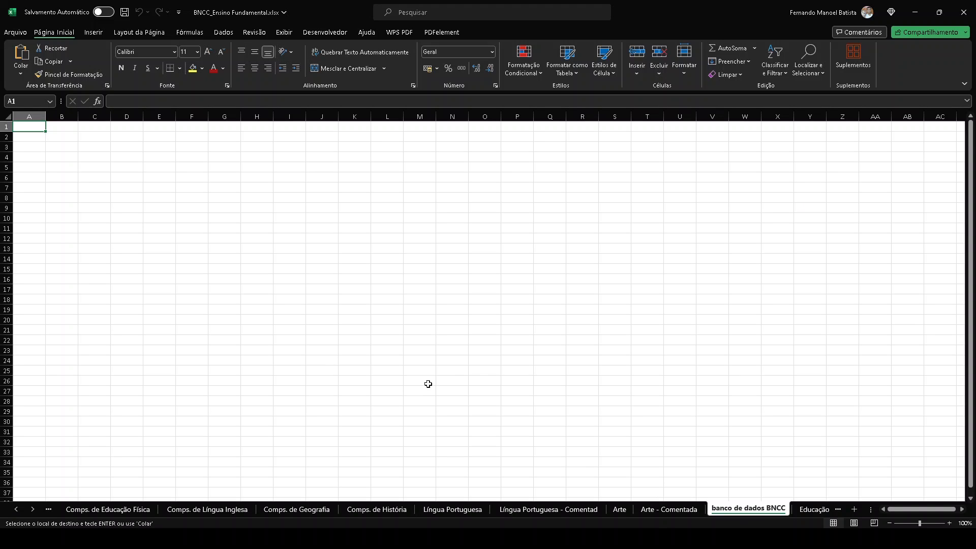
pyautogui.rightClick(25, 126)
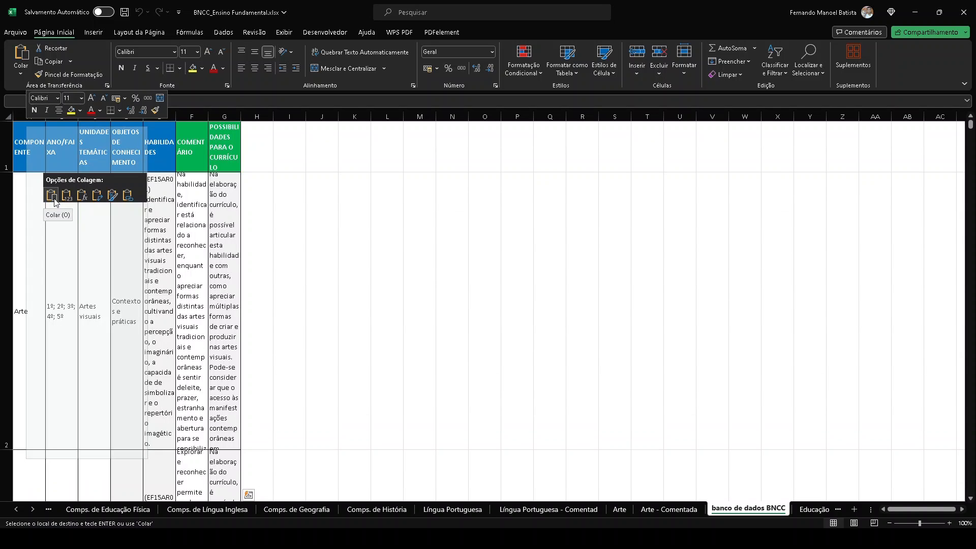
pyautogui.click(54, 200)
pyautogui.scroll(-5, 117, 323)
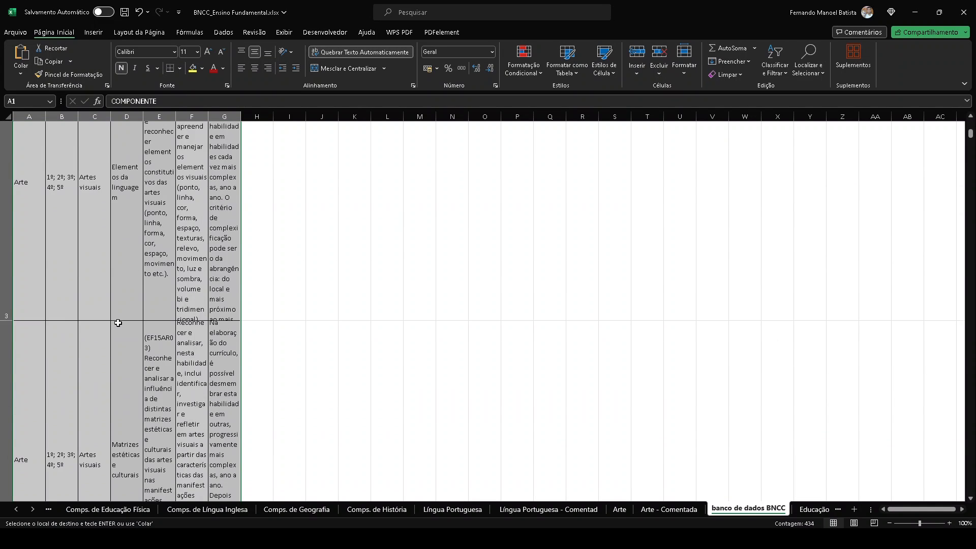
pyautogui.scroll(5, 118, 323)
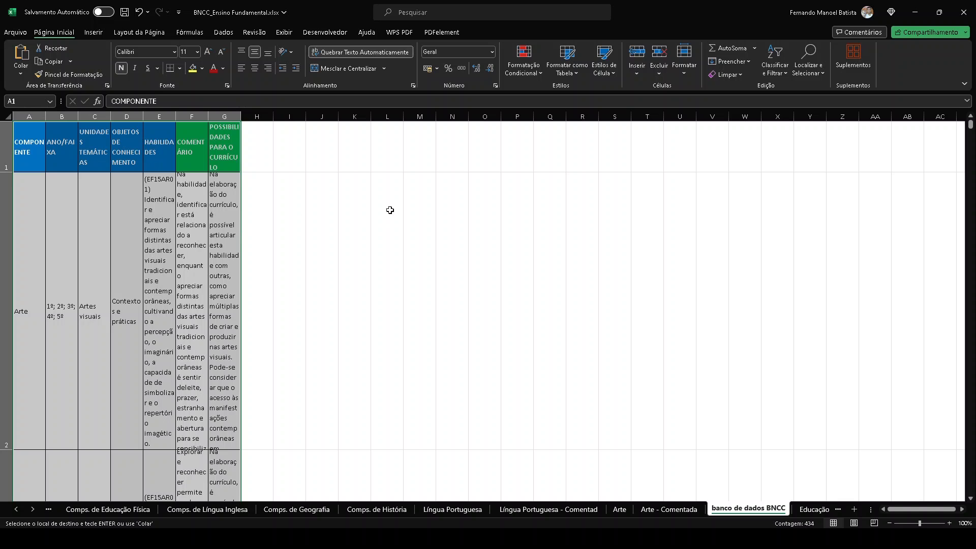
# Step: Widen the columns of the "banco de dados BNCC" sheet and autofit them to their contents
pyautogui.moveTo(29, 117); pyautogui.dragTo(224, 117)
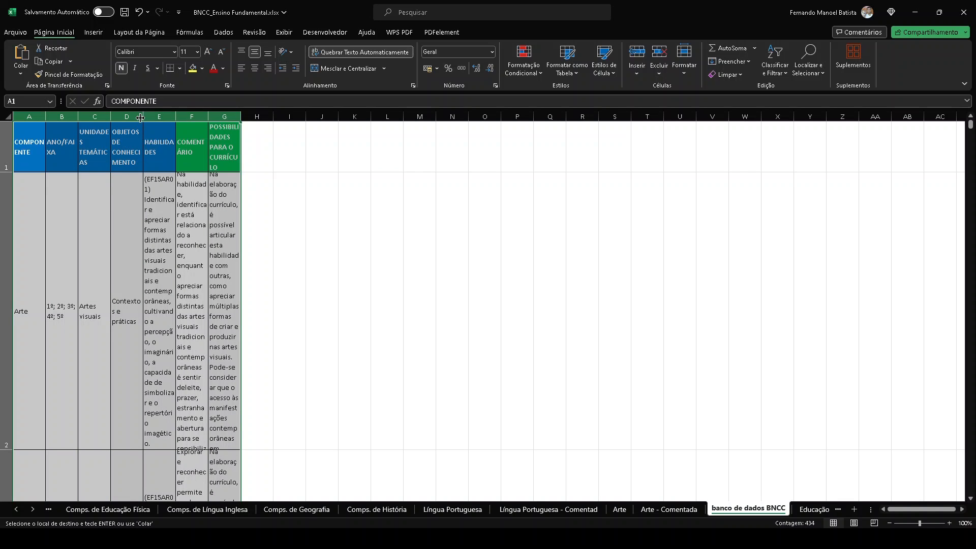
pyautogui.moveTo(140, 118); pyautogui.dragTo(206, 117)
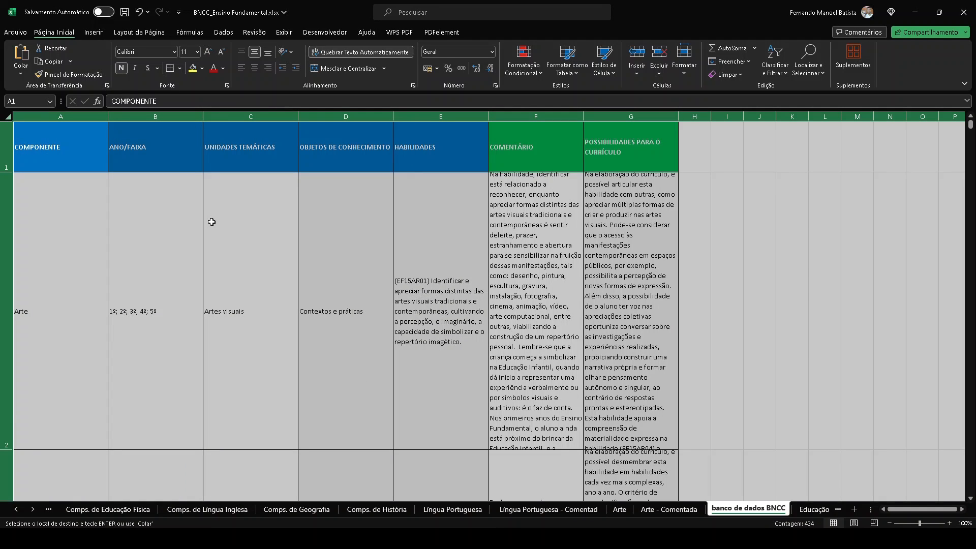
pyautogui.doubleClick(108, 117)
pyautogui.click(228, 284)
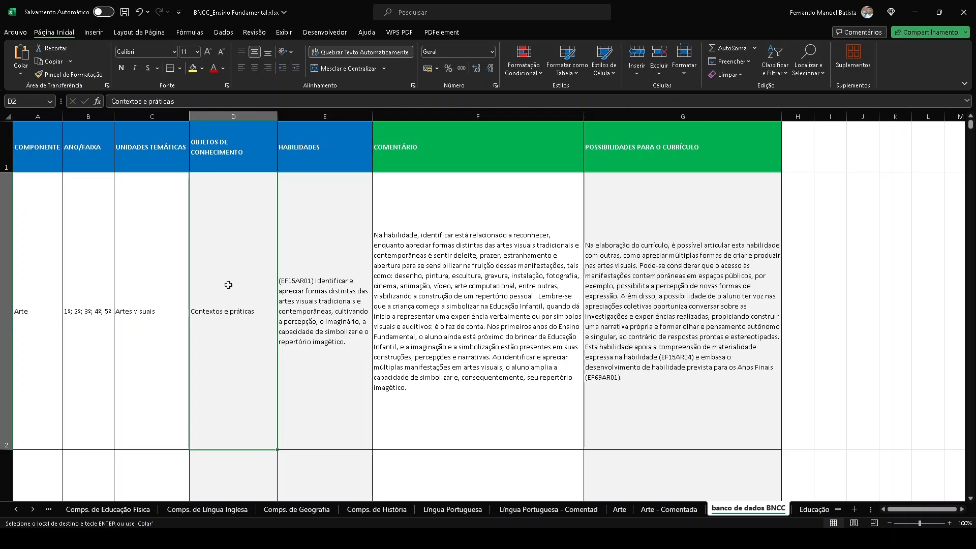
pyautogui.scroll(-4, 228, 284)
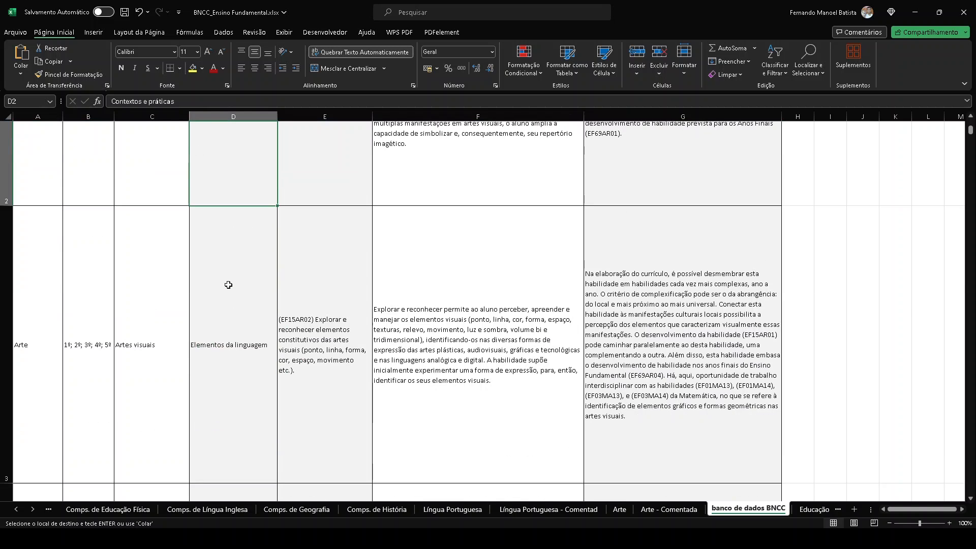
pyautogui.scroll(4, 228, 284)
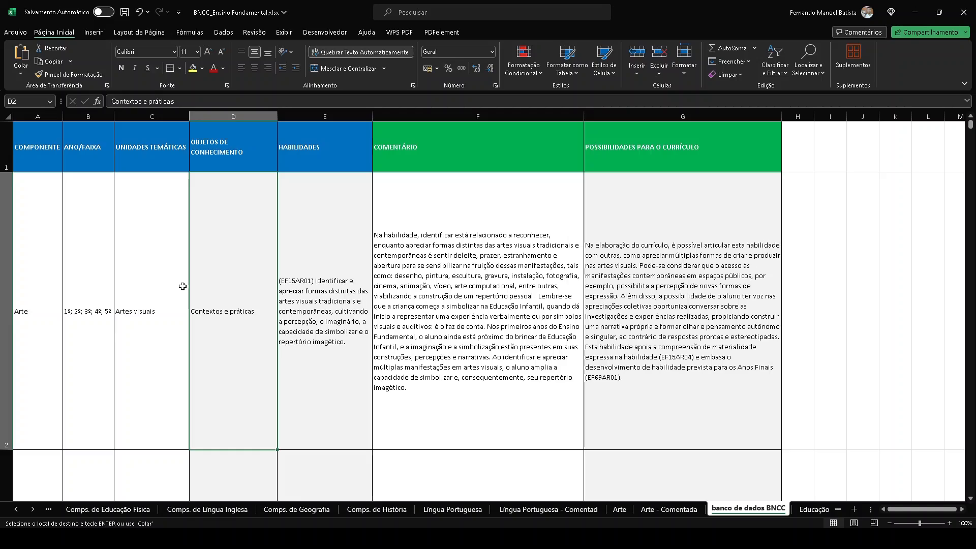
pyautogui.scroll(-5, 255, 280)
pyautogui.scroll(-10, 255, 281)
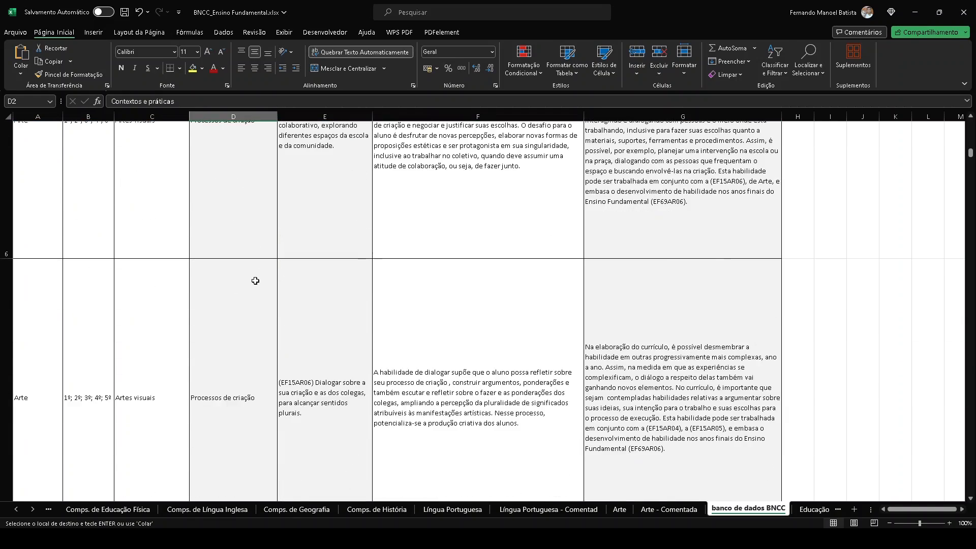
pyautogui.scroll(15, 255, 281)
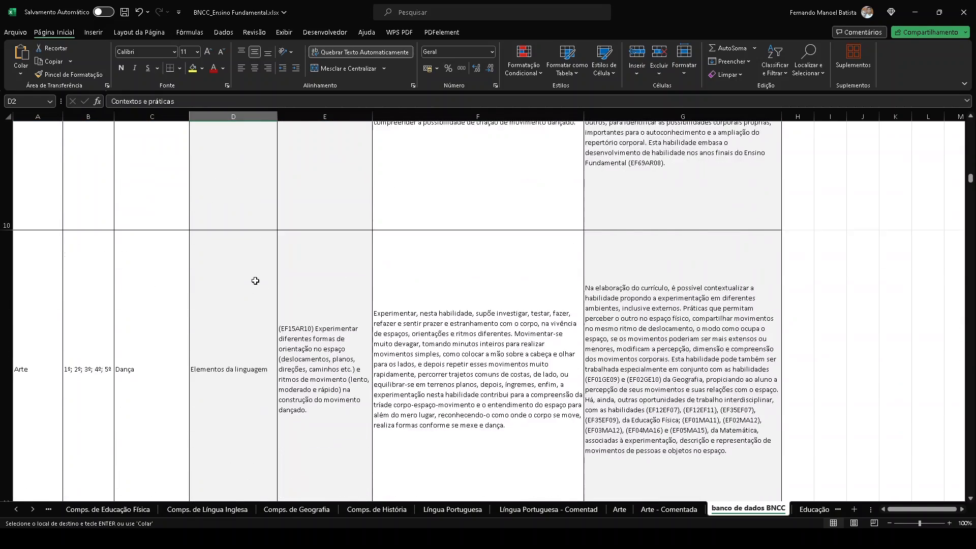
# Step: Check the header row 3 of the "Educação Física - Comentad" sheet against the header row of the "banco de dados BNCC" sheet
pyautogui.click(30, 157)
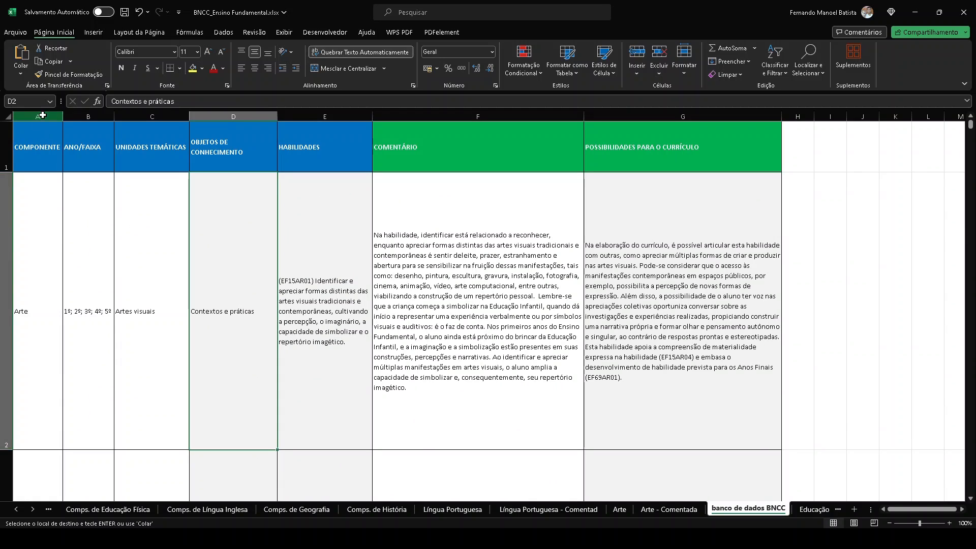
pyautogui.hotkey('ctrl', 'space')
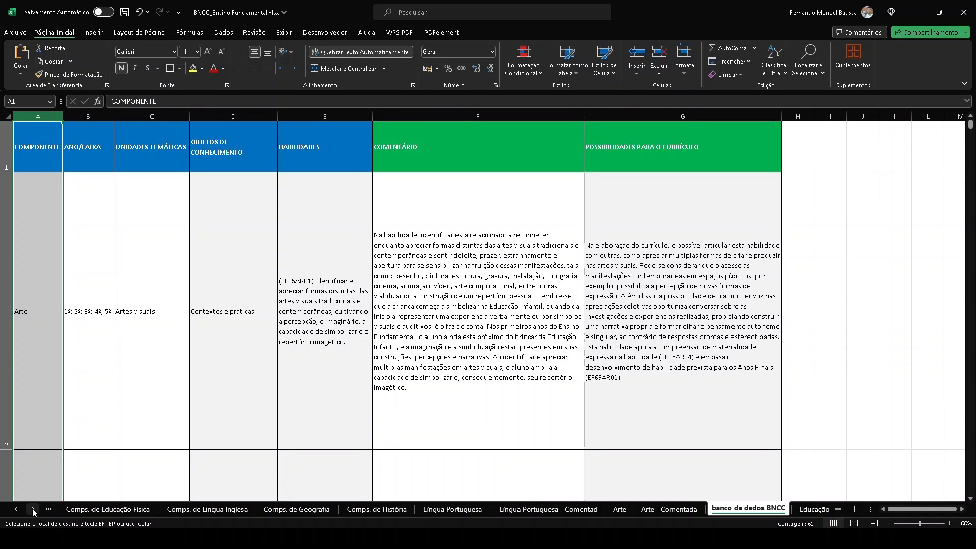
pyautogui.scroll(-4, 48, 512)
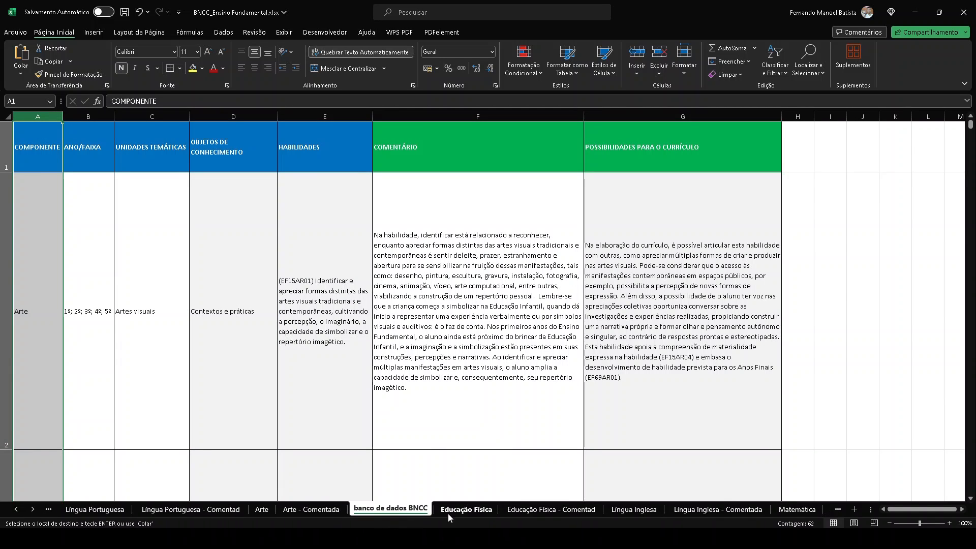
pyautogui.click(535, 509)
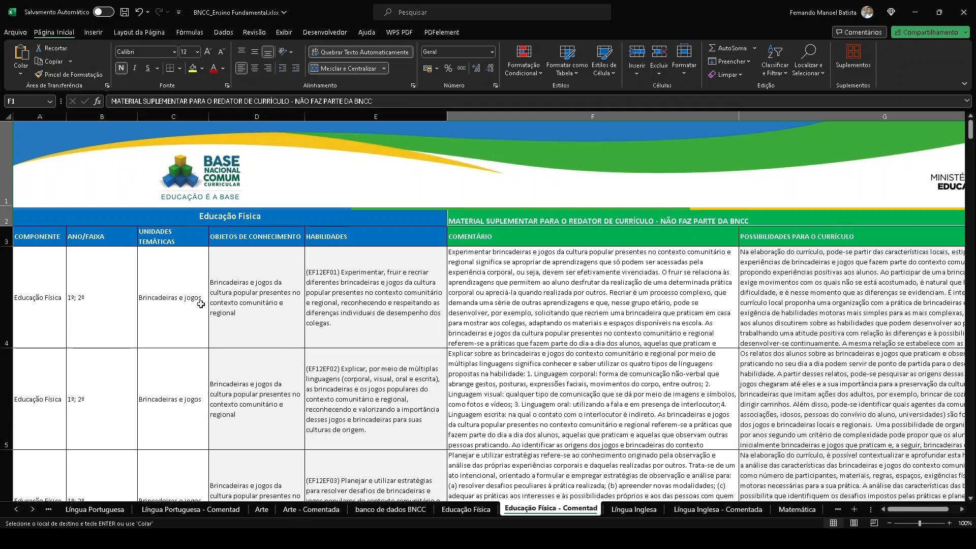
pyautogui.click(2, 239)
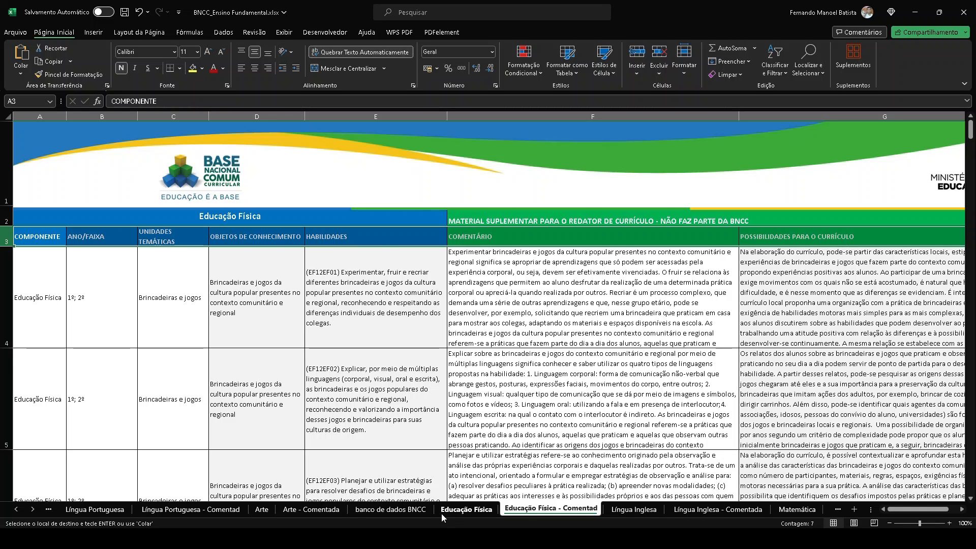
pyautogui.click(390, 509)
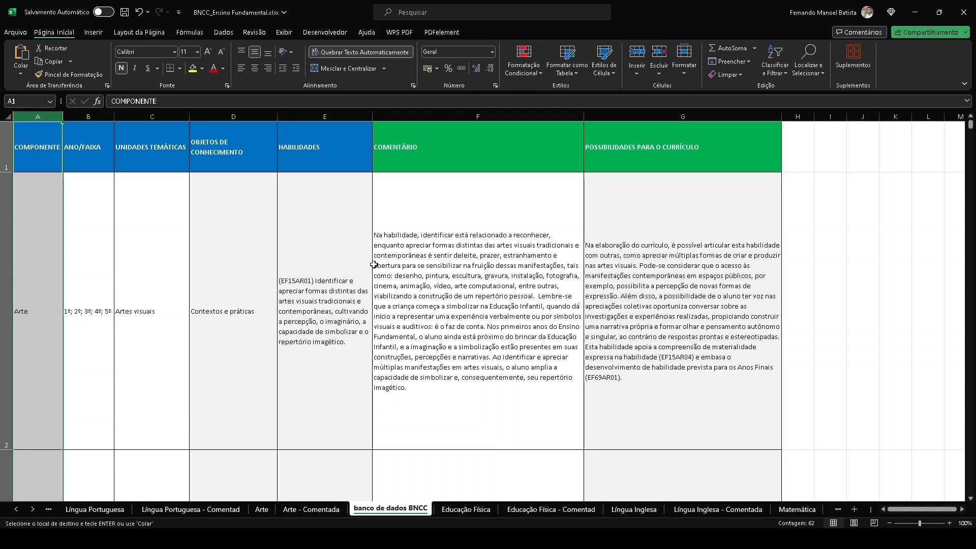
pyautogui.hotkey('ctrl', 'pagedown')
pyautogui.hotkey('ctrl', 'pagedown')
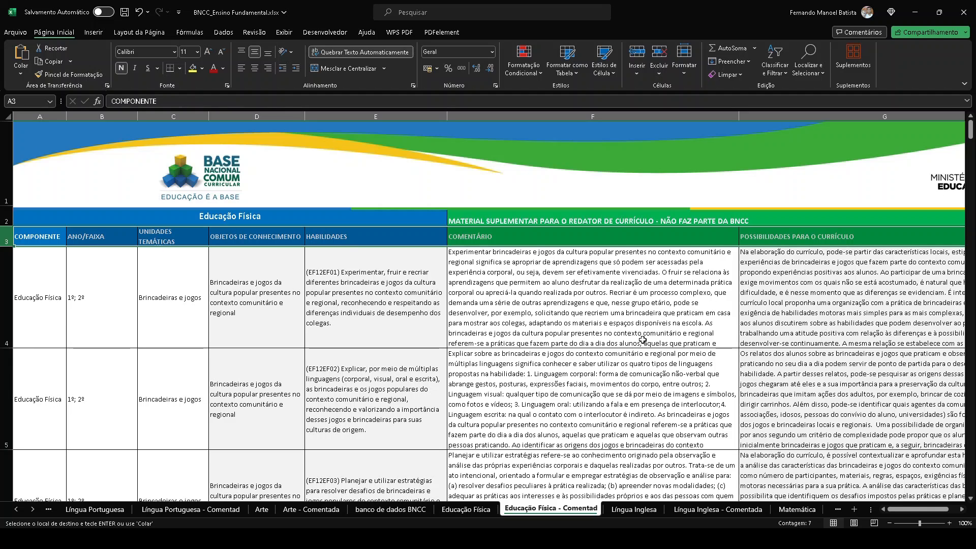
pyautogui.click(82, 236)
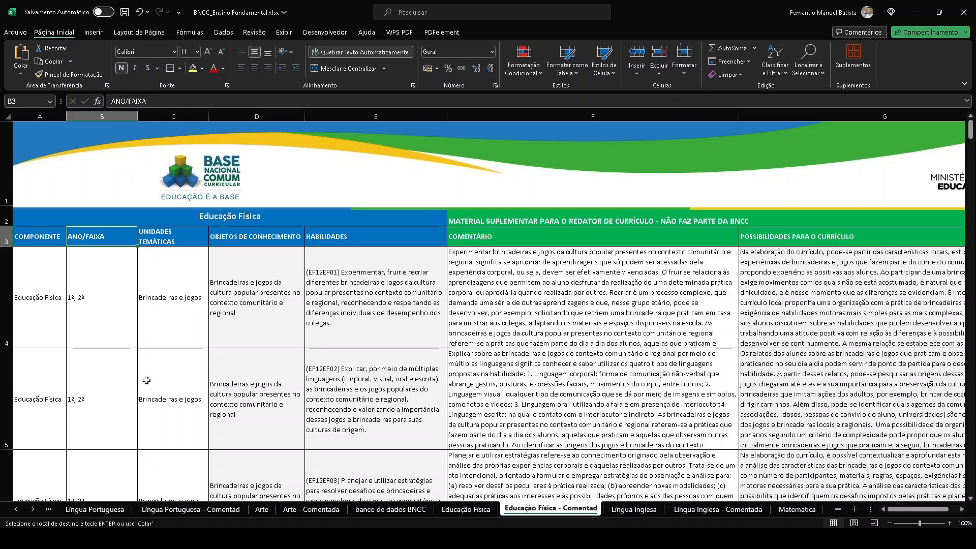
pyautogui.click(390, 508)
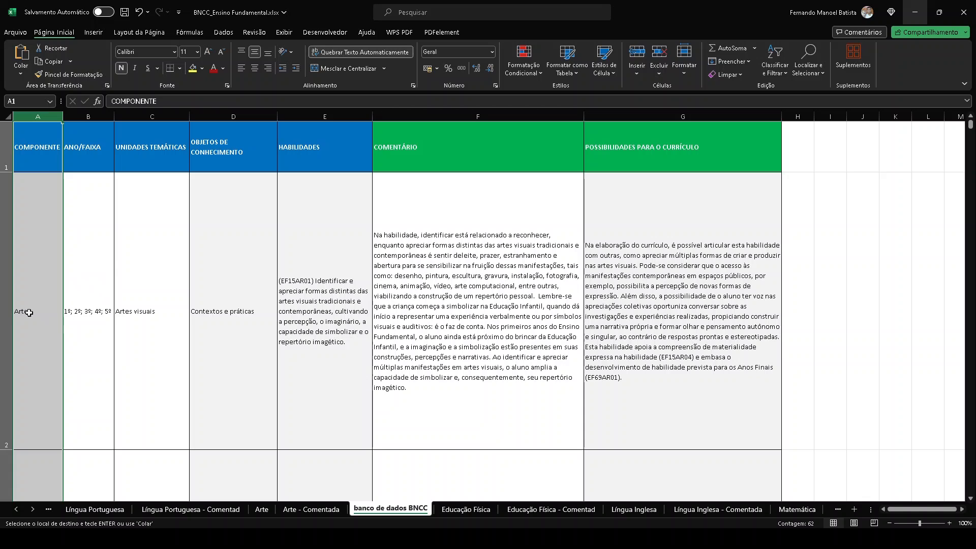
# Step: Review the column headers in row 1 of "banco de dados BNCC" one by one, from COMPONENTE to POSSIBILIDADES PARA O CURRÍCULO
pyautogui.click(35, 166)
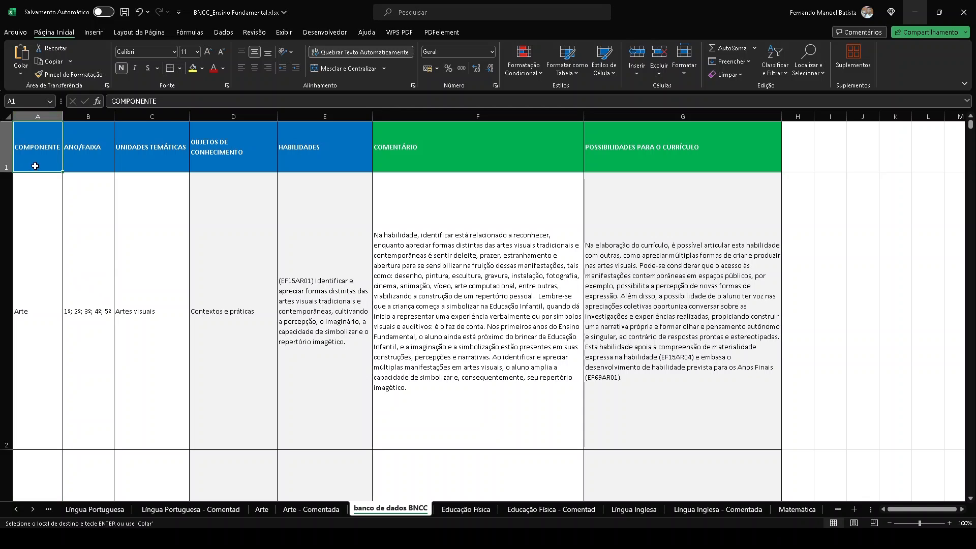
pyautogui.click(83, 168)
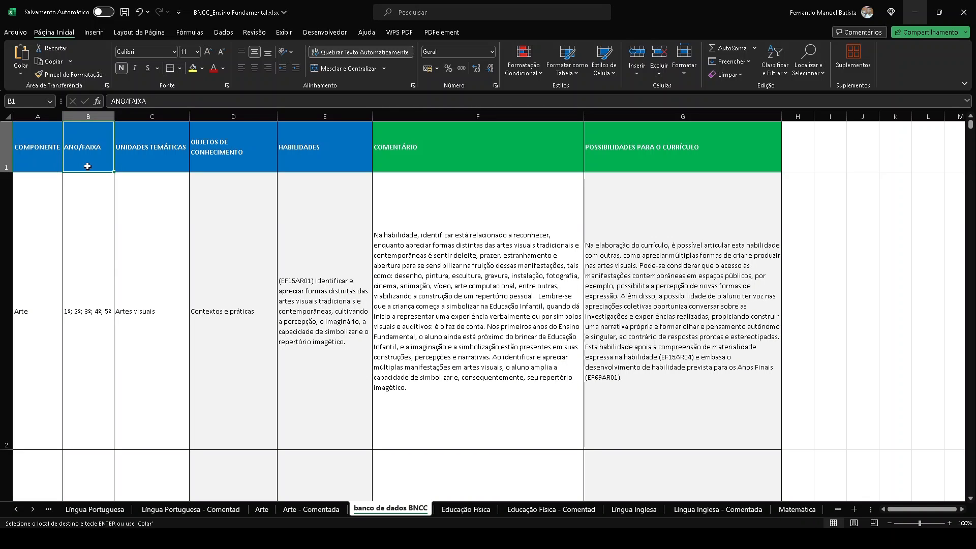
pyautogui.click(155, 154)
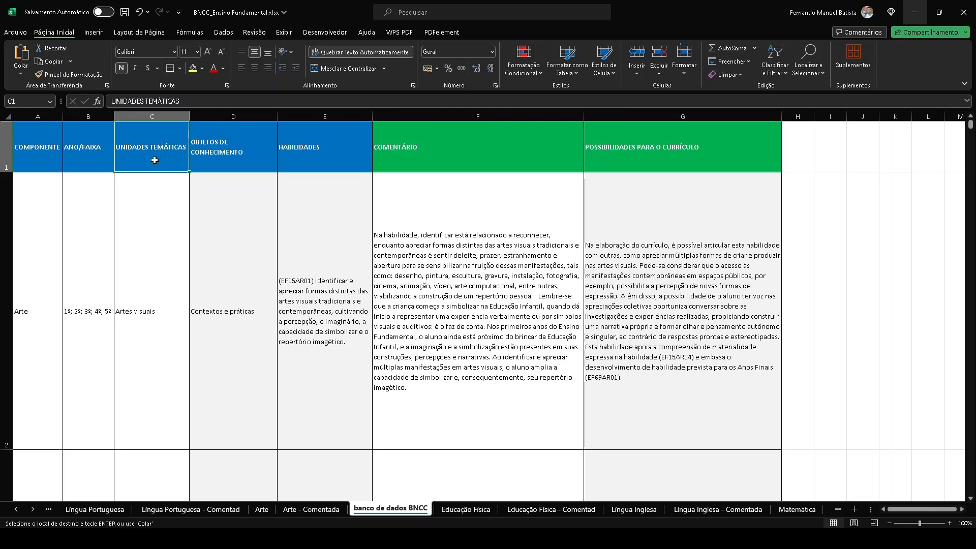
pyautogui.click(214, 154)
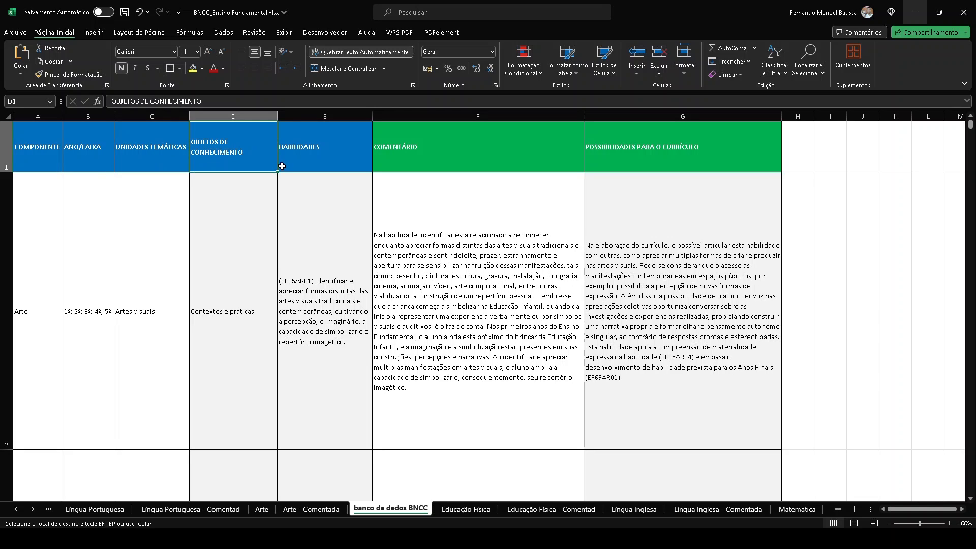
pyautogui.click(317, 159)
pyautogui.click(436, 156)
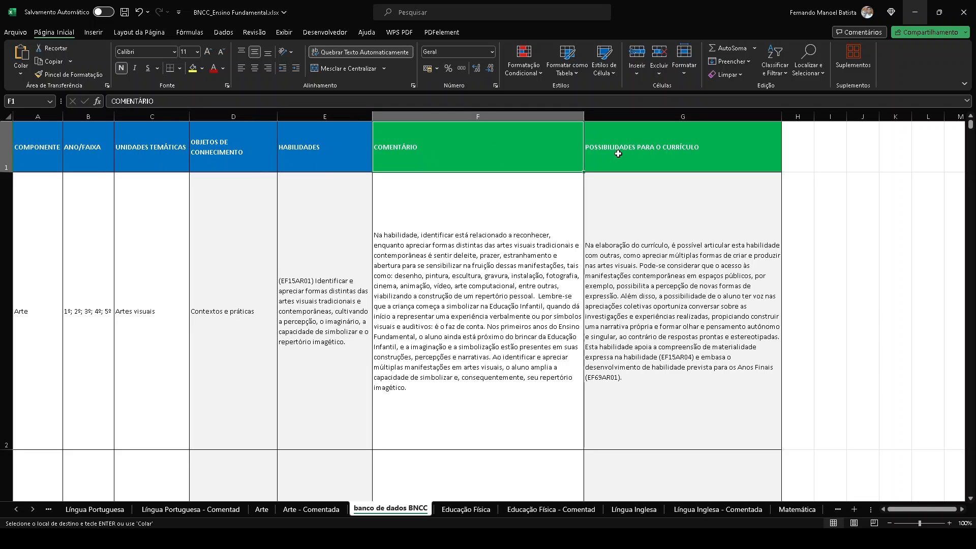
pyautogui.click(610, 153)
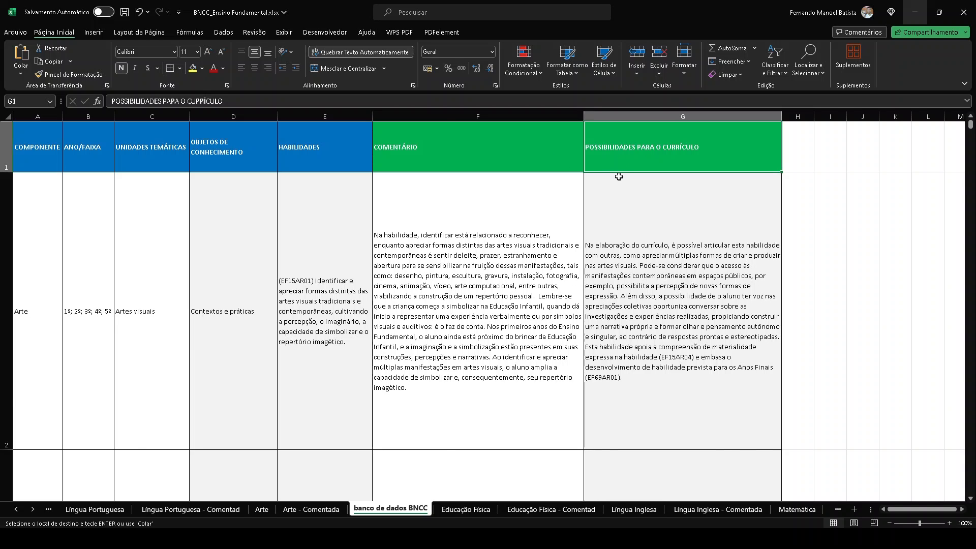
# Step: Check the matching headers in row 3 of "Educação Física - Comentad", from COMPONENTE to HABILIDADES
pyautogui.click(551, 509)
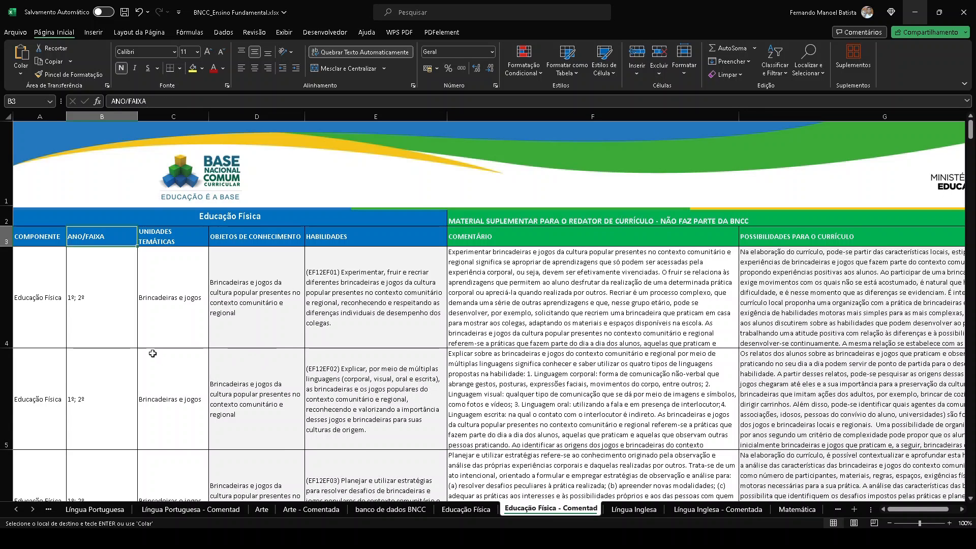
pyautogui.click(27, 240)
pyautogui.click(84, 240)
pyautogui.click(150, 243)
pyautogui.click(242, 235)
pyautogui.click(349, 236)
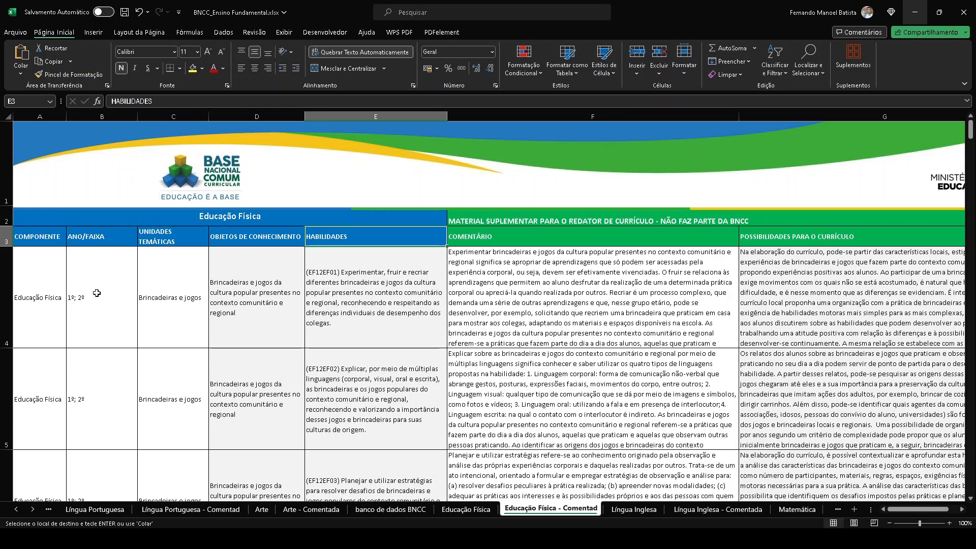
# Step: Copy the whole "Educação Física - Comentad" table, columns A to G, from the header in row 3 down to row 72
pyautogui.click(40, 237)
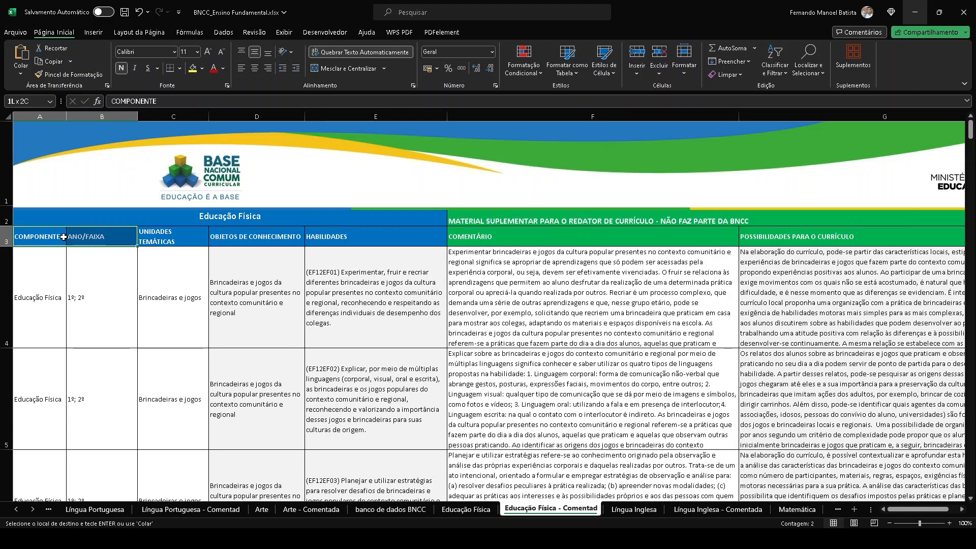
pyautogui.hotkey('shift', 'Right')
pyautogui.hotkey('shift', 'Right')
pyautogui.hotkey('shift', 'Right')
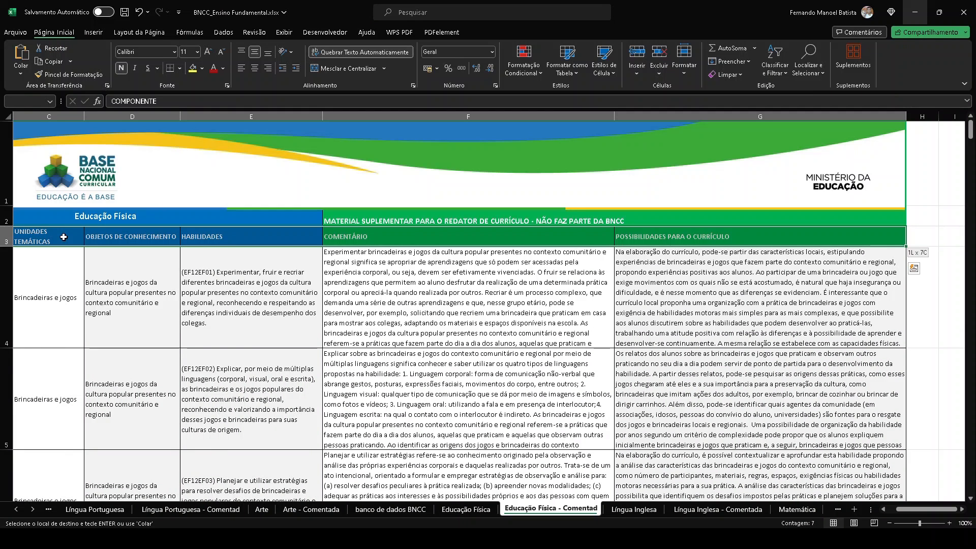
pyautogui.hotkey('ctrl', 'shift', 'Down')
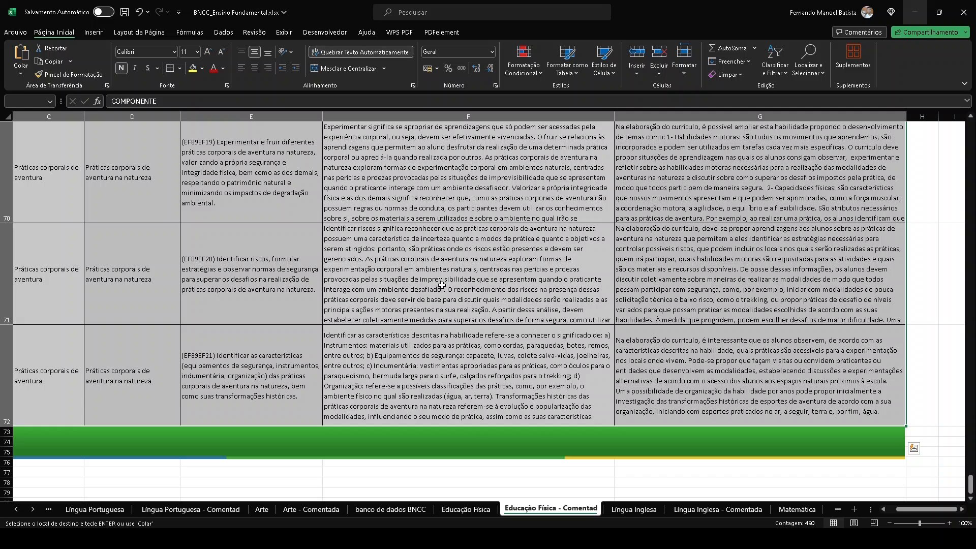
pyautogui.rightClick(387, 225)
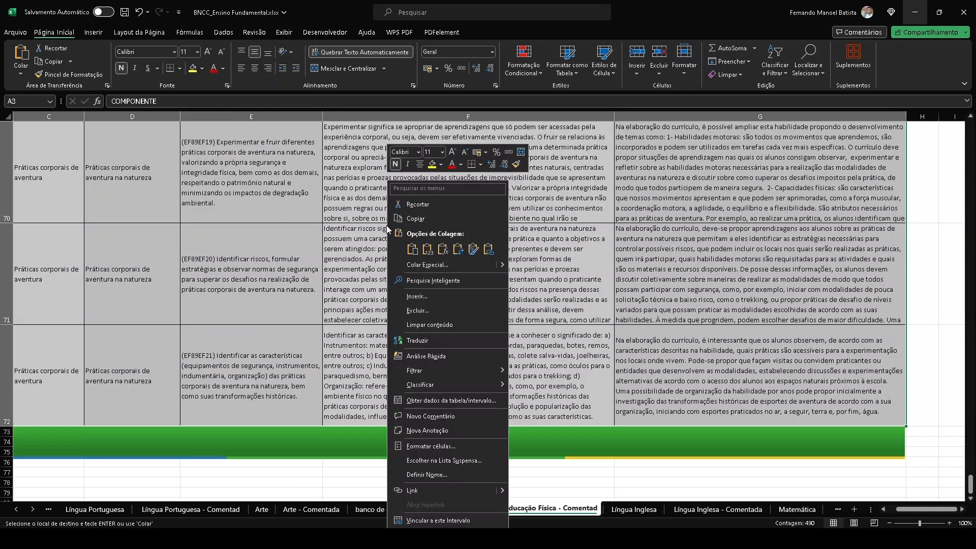
pyautogui.click(431, 217)
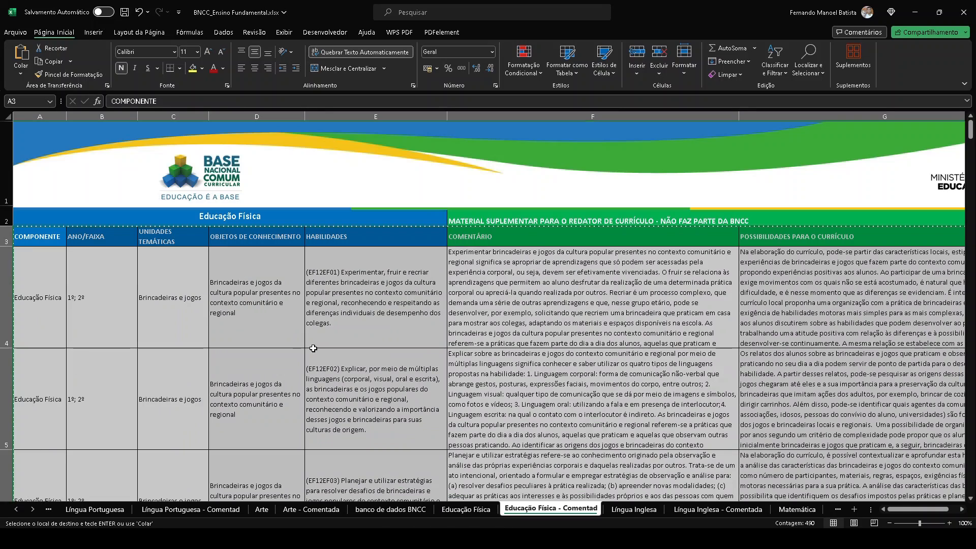
# Step: Paste the copied Educação Física table with its formatting into "banco de dados BNCC" directly below the Arte data, starting at cell A63
pyautogui.click(386, 511)
pyautogui.click(52, 265)
pyautogui.scroll(-3, 55, 267)
pyautogui.scroll(-6, 55, 266)
pyautogui.click(56, 267)
pyautogui.scroll(-6, 55, 267)
pyautogui.scroll(-5, 56, 267)
pyautogui.scroll(-6, 56, 266)
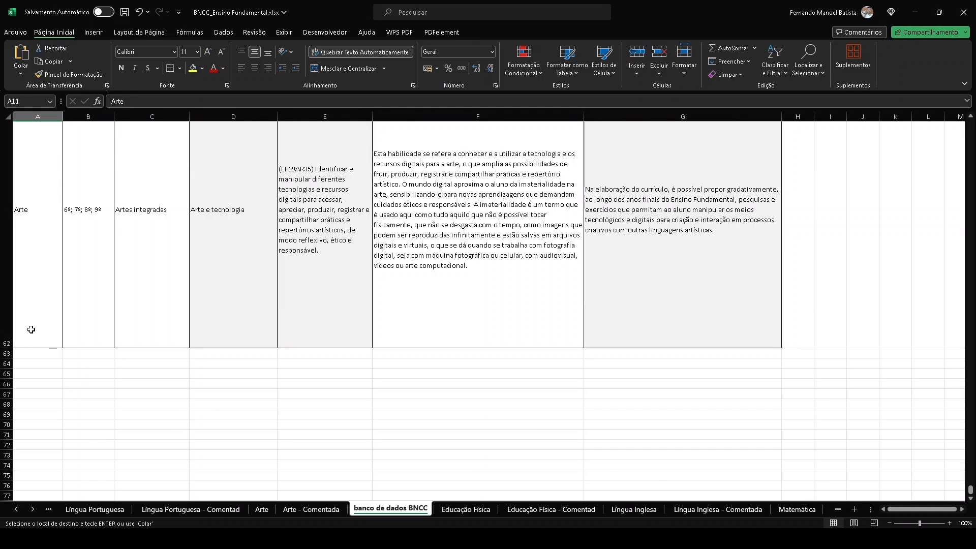
pyautogui.click(38, 355)
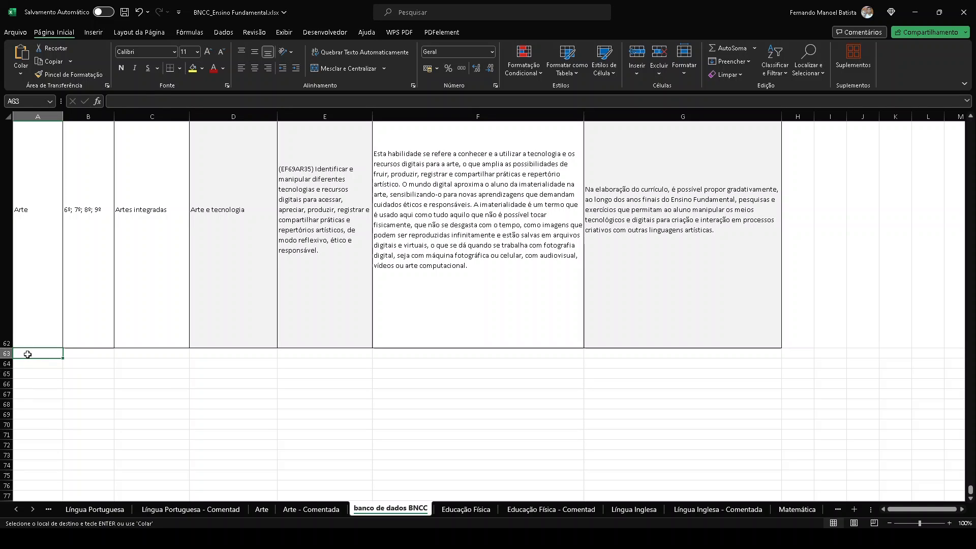
pyautogui.rightClick(27, 354)
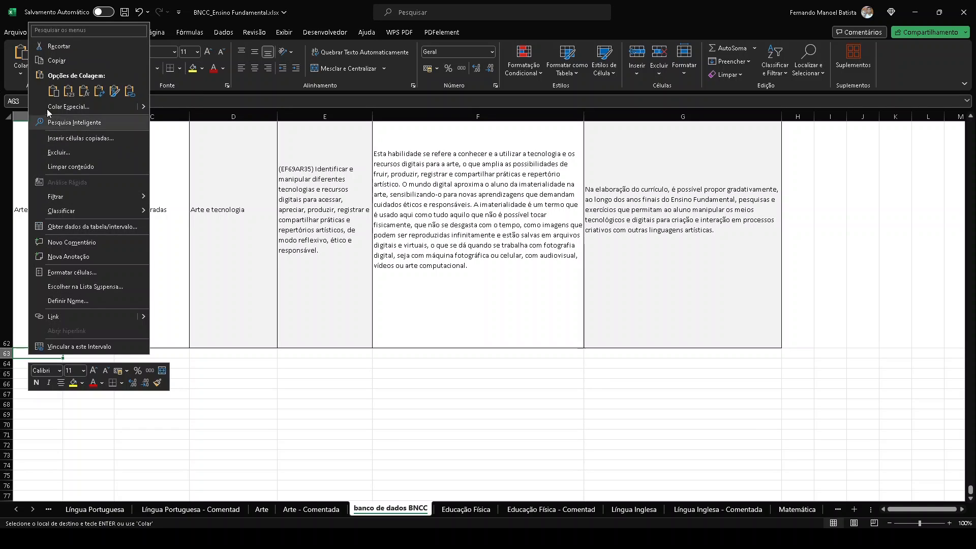
pyautogui.click(53, 91)
pyautogui.scroll(-2, 102, 245)
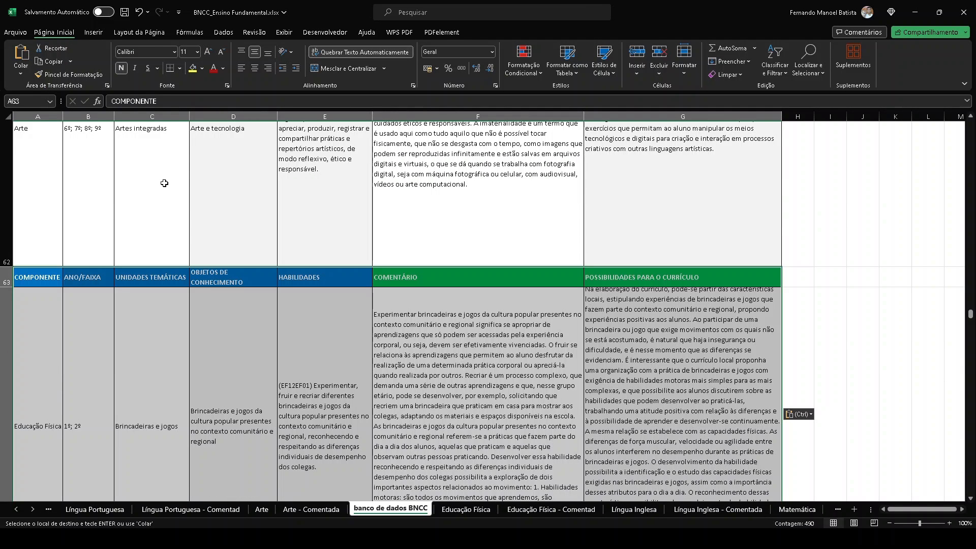
pyautogui.click(31, 277)
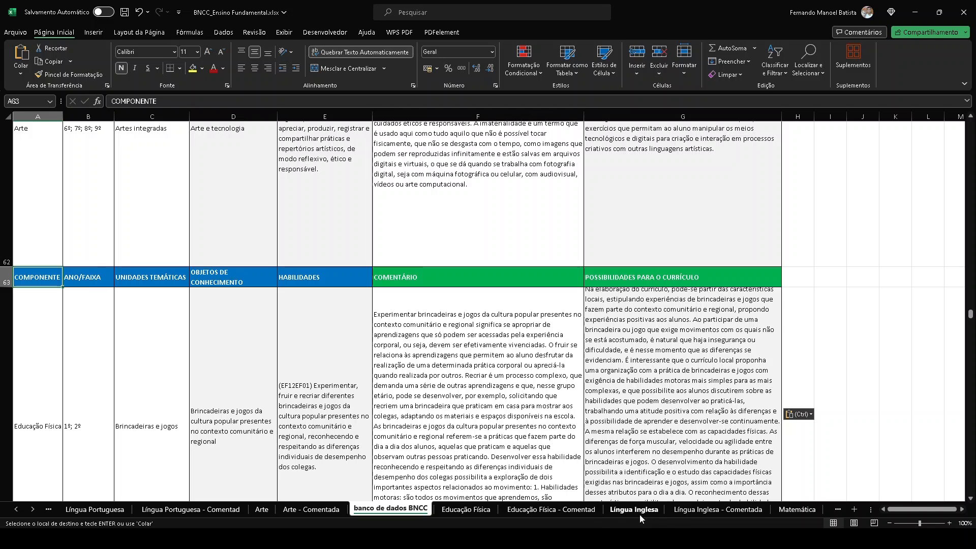
# Step: Compare the column headers of "Língua Inglesa - Comentada" with those of "banco de dados BNCC", focusing on EIXO and UNIDADES TEMÁTICAS
pyautogui.click(727, 511)
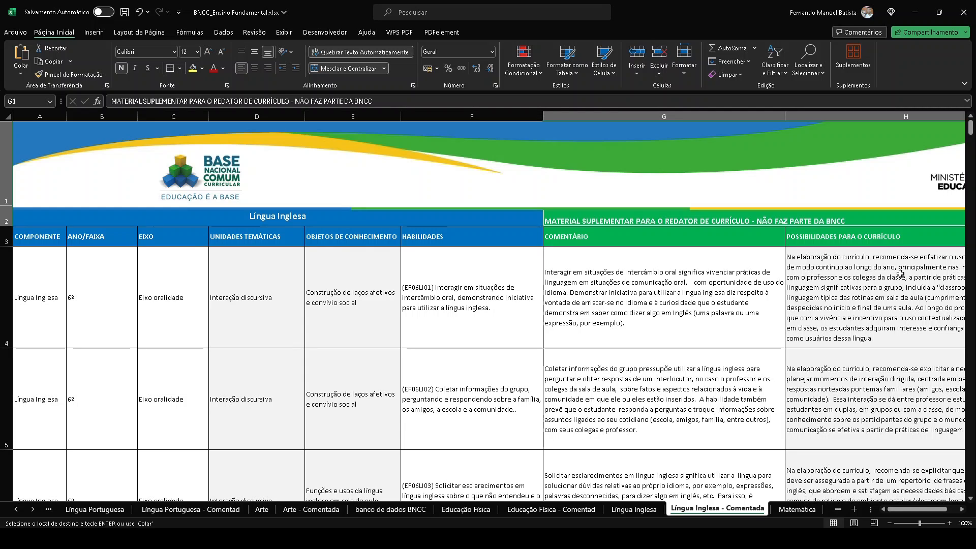
pyautogui.click(391, 510)
pyautogui.click(390, 509)
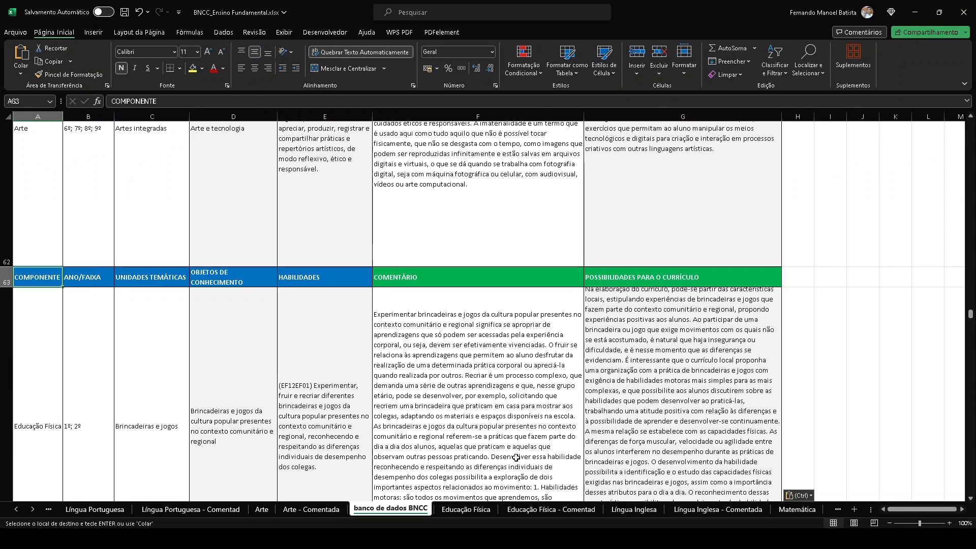
pyautogui.click(700, 509)
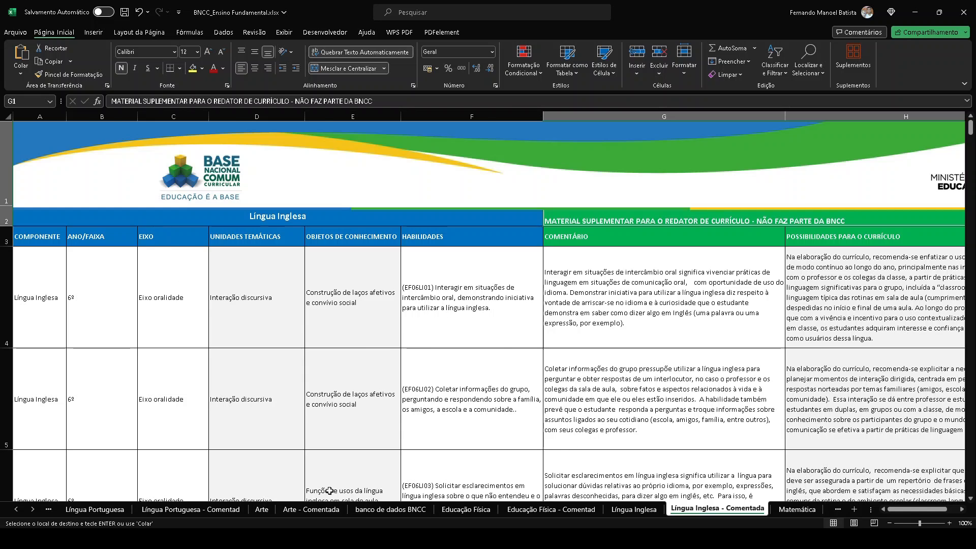
pyautogui.click(387, 509)
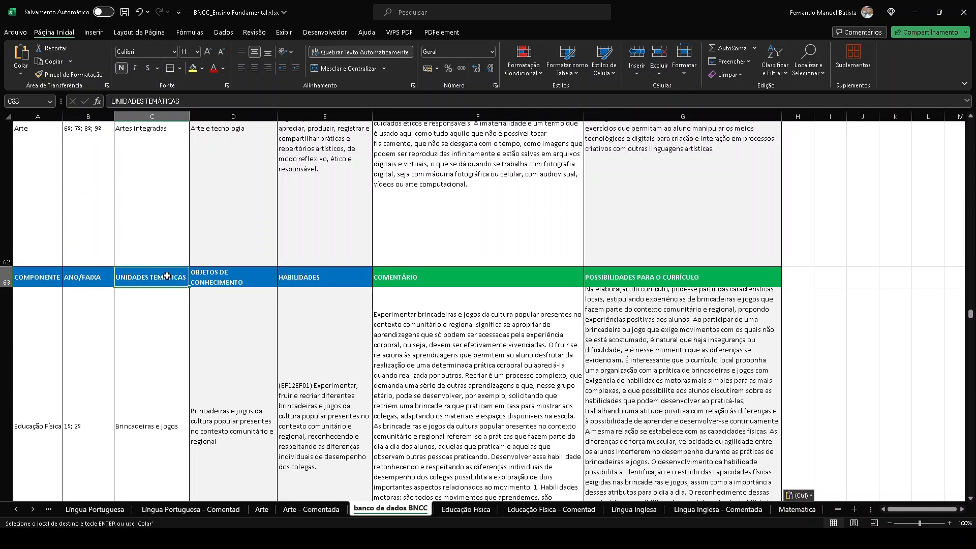
pyautogui.hotkey('ctrl', 'pagedown')
pyautogui.hotkey('ctrl', 'pagedown')
pyautogui.hotkey('ctrl', 'pagedown')
pyautogui.hotkey('ctrl', 'pagedown')
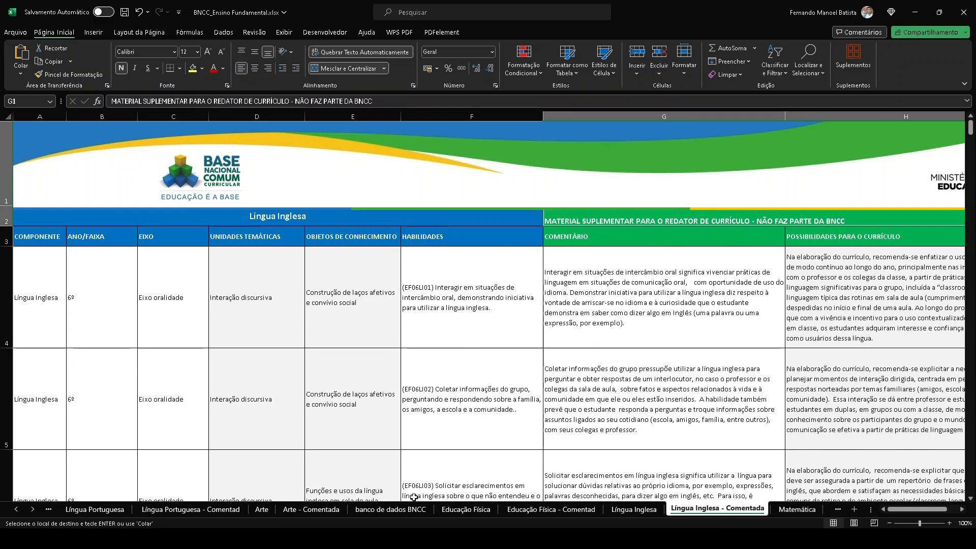
pyautogui.click(390, 508)
pyautogui.hotkey('ctrl', 'pagedown')
pyautogui.hotkey('ctrl', 'pagedown')
pyautogui.hotkey('ctrl', 'pagedown')
pyautogui.hotkey('ctrl', 'pagedown')
pyautogui.click(250, 237)
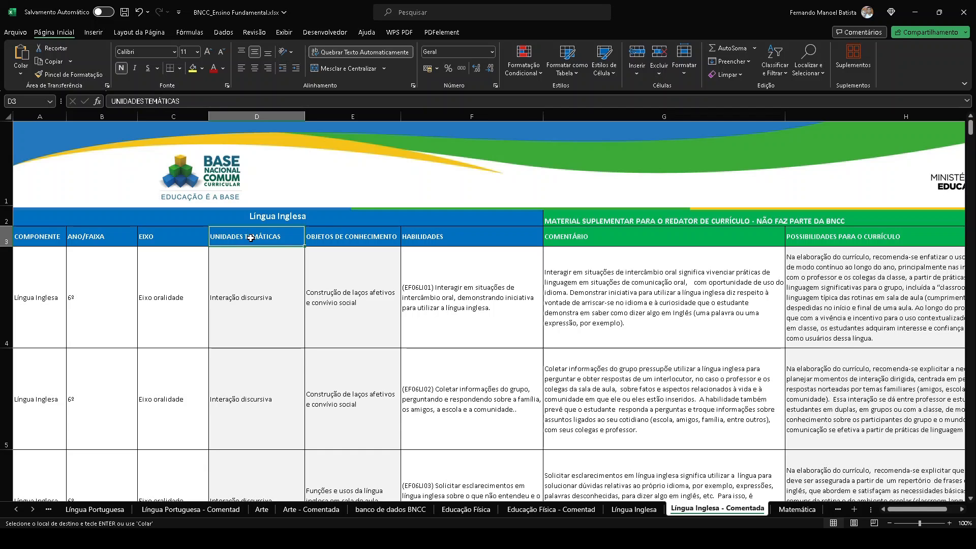
# Step: Clear the pending copy and copy the entire EIXO column (column C) of "Língua Inglesa - Comentada"
pyautogui.press('Down')
pyautogui.press('Left')
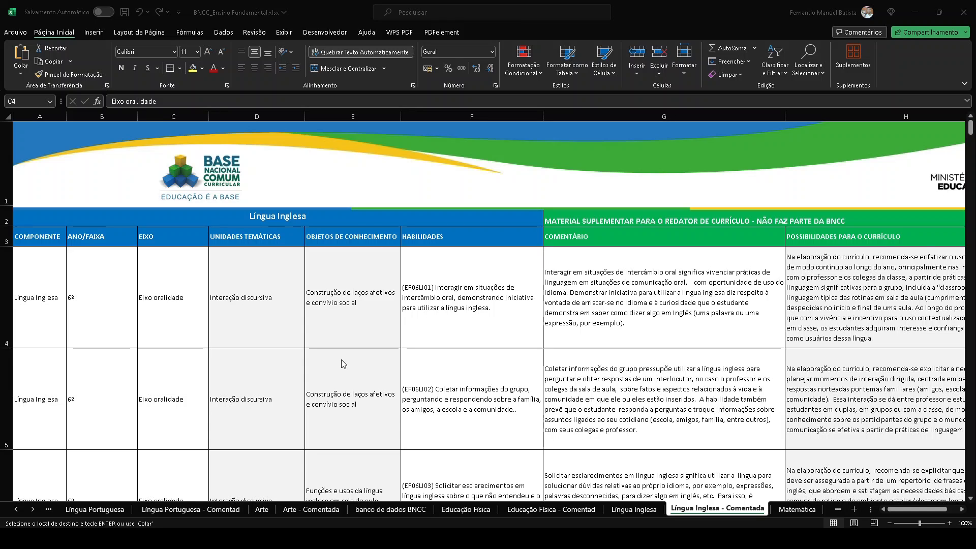
pyautogui.click(181, 114)
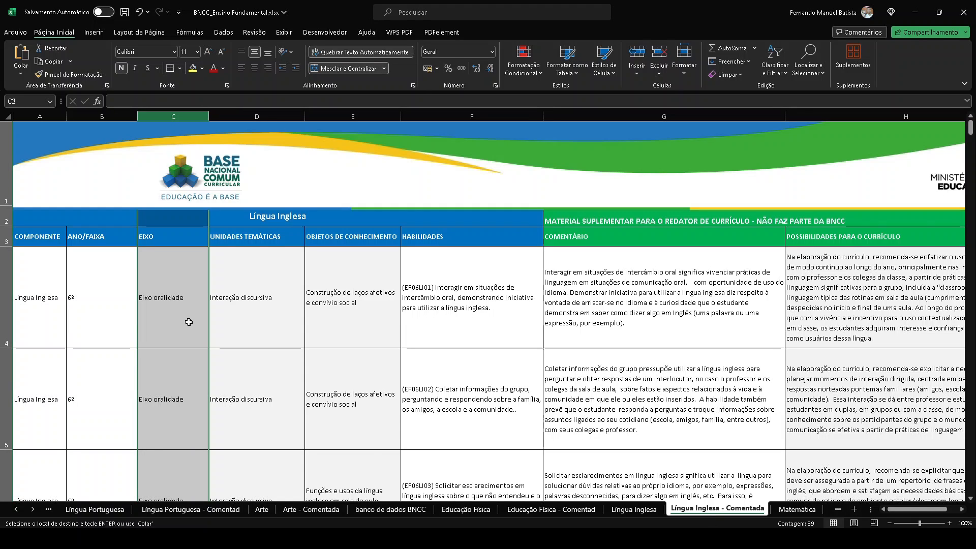
pyautogui.press('Escape')
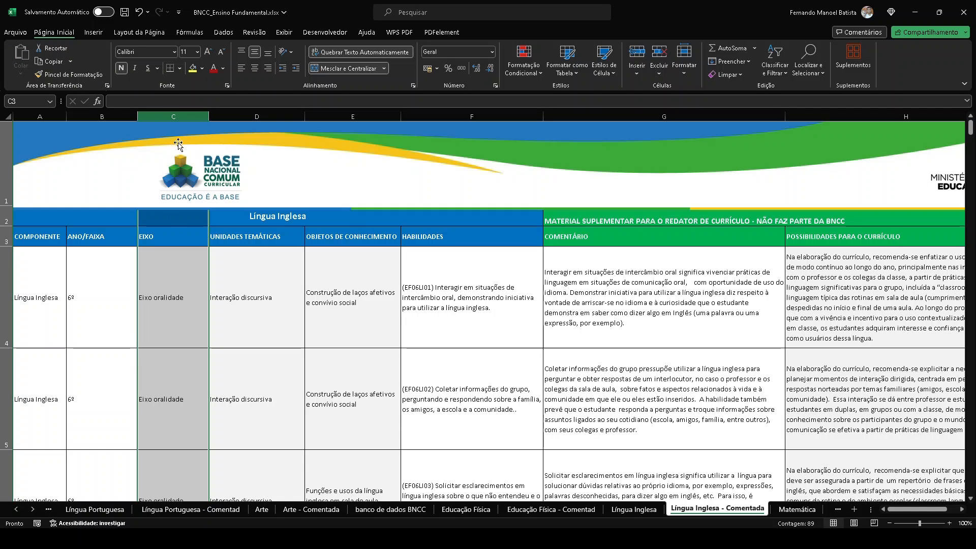
pyautogui.rightClick(170, 114)
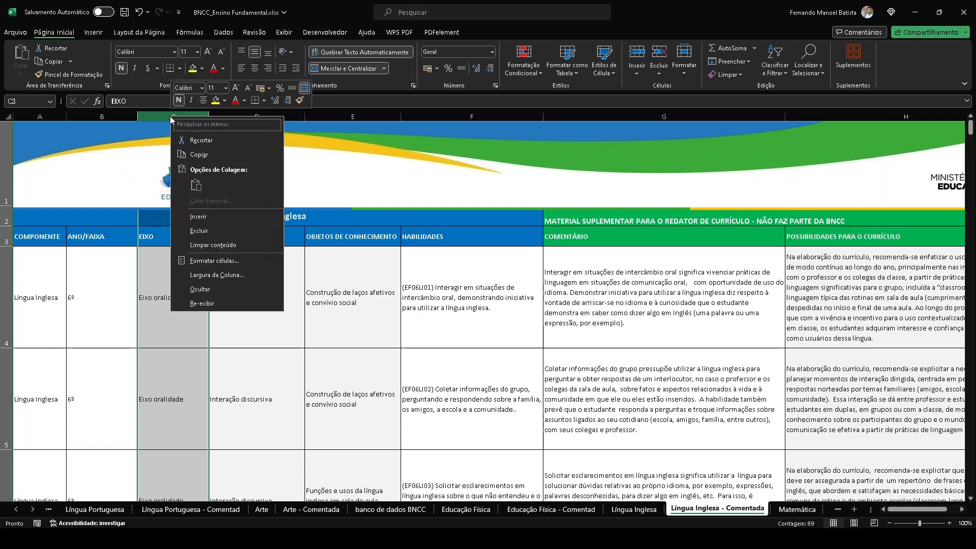
pyautogui.click(212, 154)
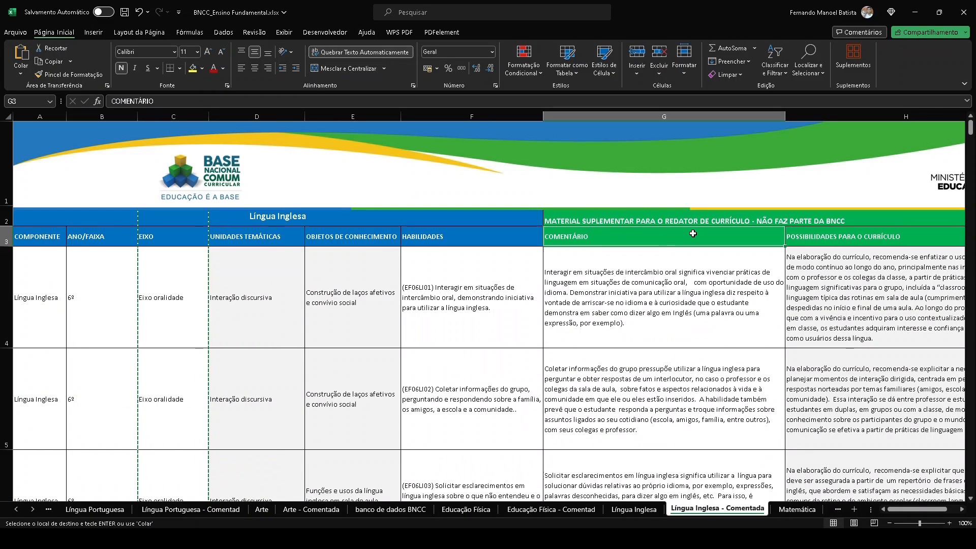
# Step: Paste the copied EIXO column into the empty column I, directly after POSSIBILIDADES PARA O CURRÍCULO, starting at I1
pyautogui.press('Right')
pyautogui.press('Right')
pyautogui.press('Right')
pyautogui.press('Right')
pyautogui.press('Right')
pyautogui.press('Right')
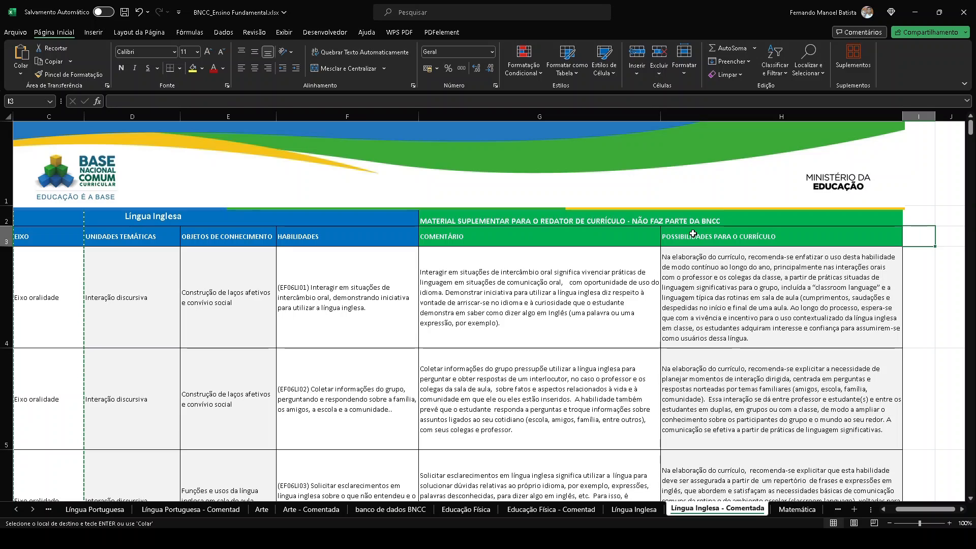
pyautogui.click(927, 142)
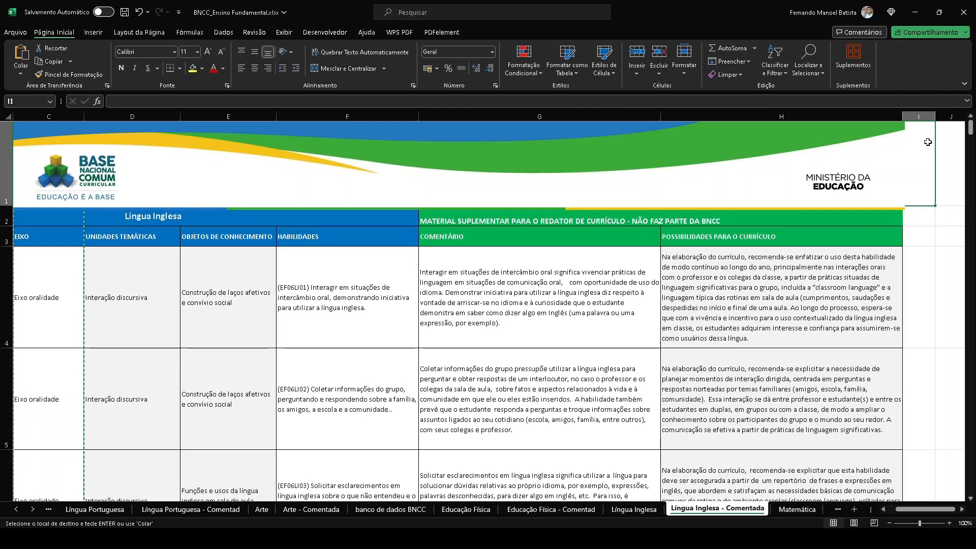
pyautogui.rightClick(924, 144)
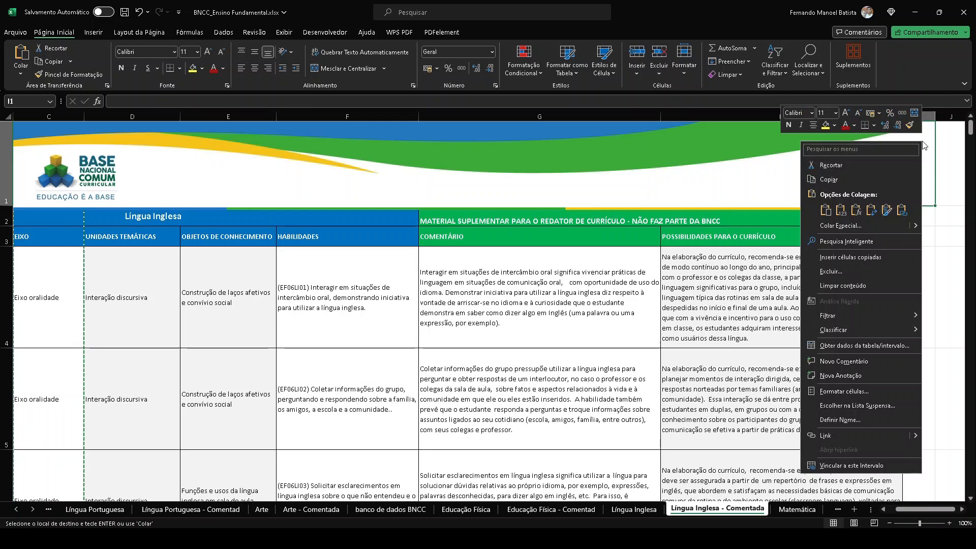
pyautogui.click(826, 209)
pyautogui.click(776, 236)
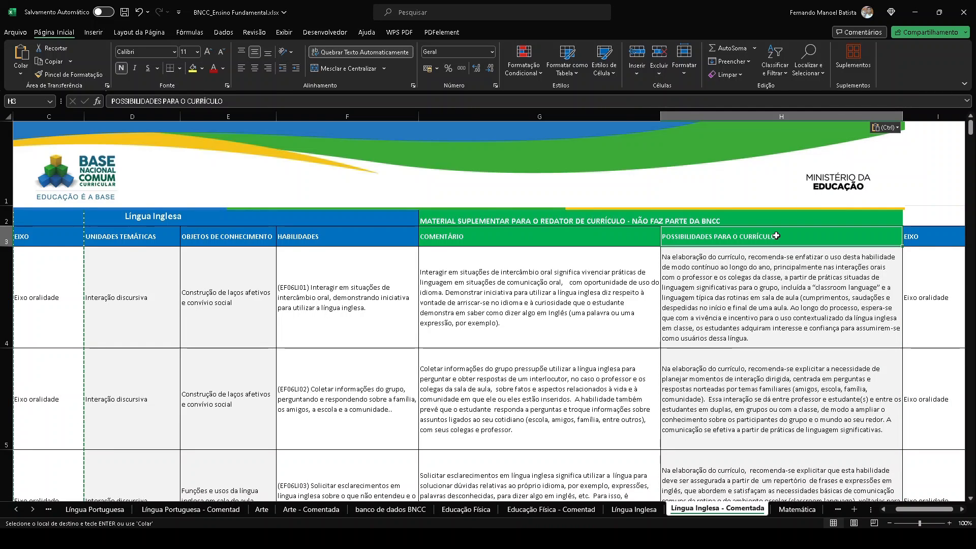
pyautogui.press('Right')
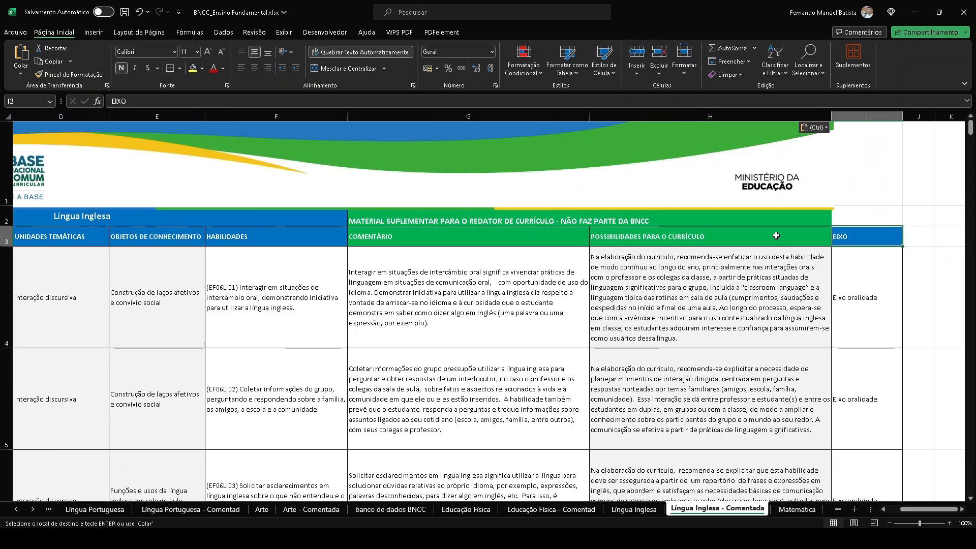
# Step: Delete the original EIXO column (column C), between ANO/FAIXA and UNIDADES TEMÁTICAS, from "Língua Inglesa - Comentada"
pyautogui.press('Left')
pyautogui.press('Left')
pyautogui.press('Left')
pyautogui.press('Left')
pyautogui.press('Left')
pyautogui.press('Left')
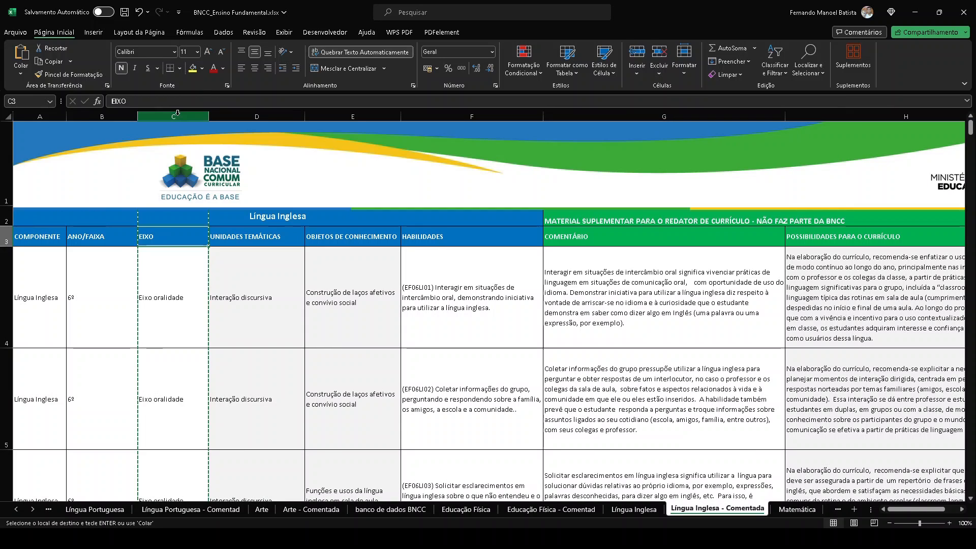
pyautogui.click(178, 112)
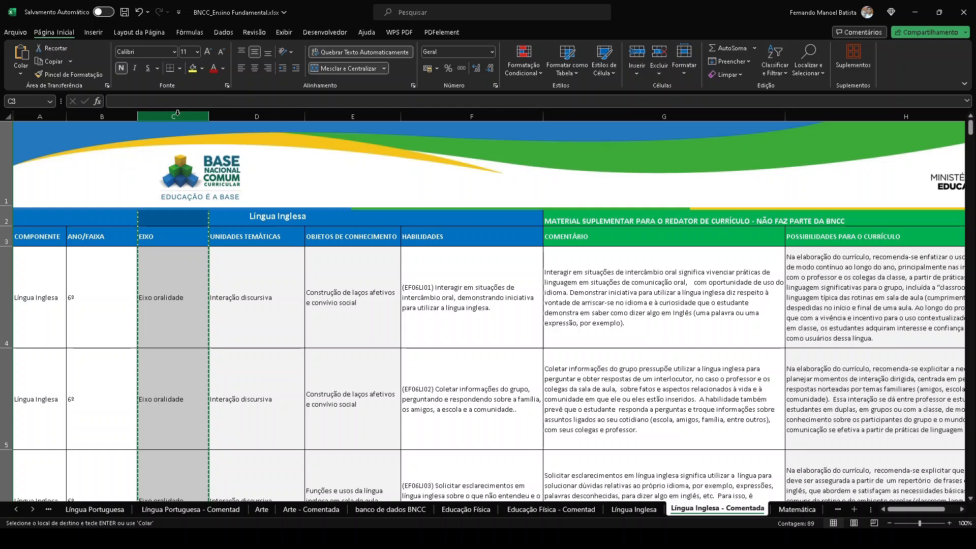
pyautogui.rightClick(177, 113)
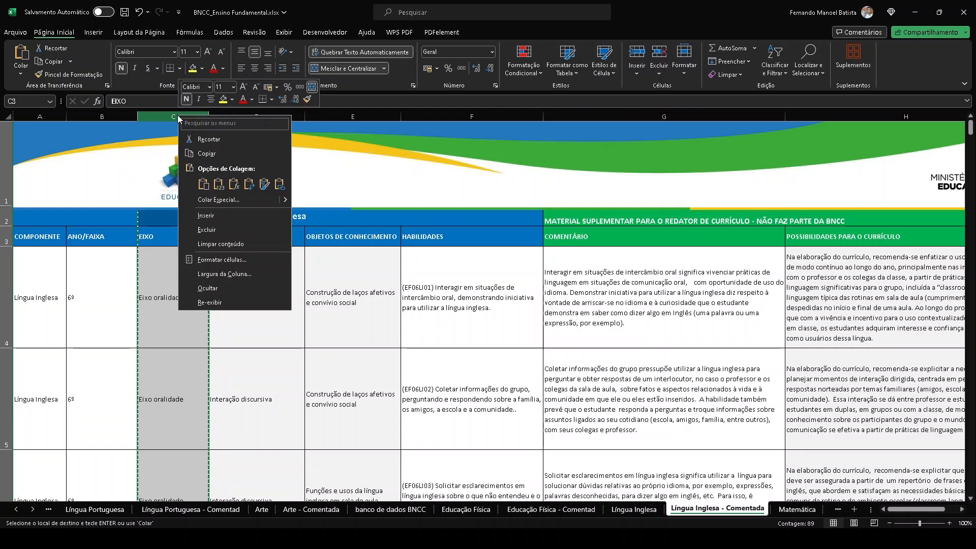
pyautogui.click(236, 230)
pyautogui.click(227, 294)
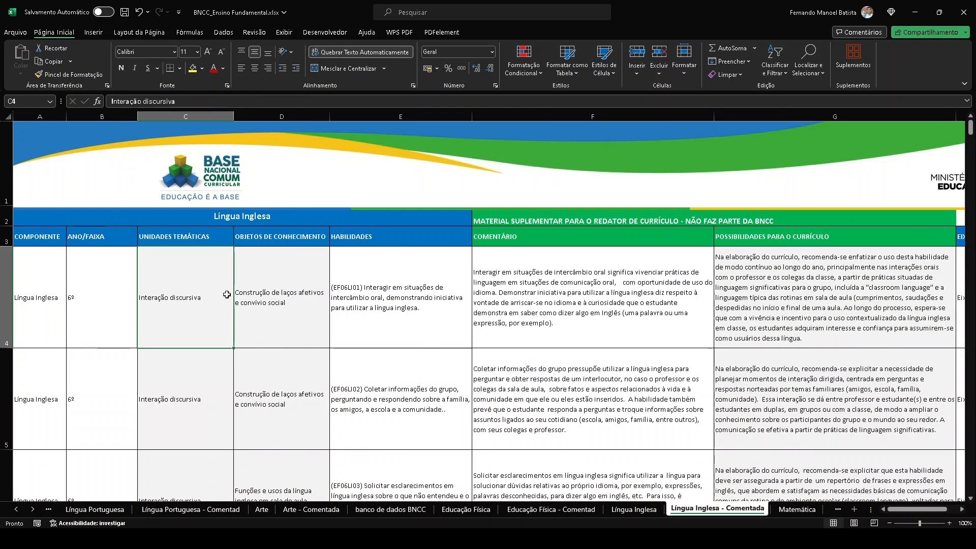
# Step: Check the column order of the Língua Inglesa table along row 4, from COMPONENTE to EIXO
pyautogui.press('Right')
pyautogui.press('Right')
pyautogui.press('Right')
pyautogui.press('Right')
pyautogui.press('Right')
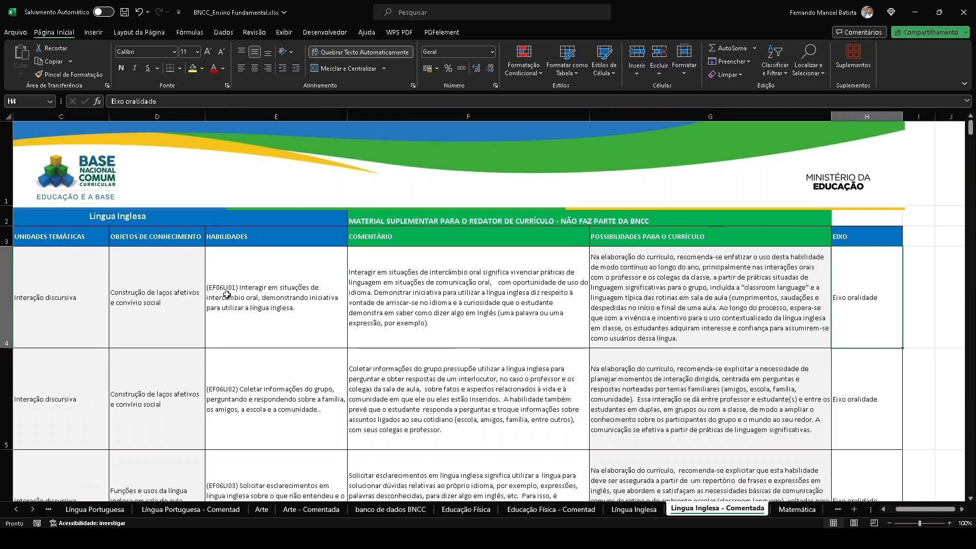
pyautogui.press('Left')
pyautogui.hotkey('ctrl', 'Left')
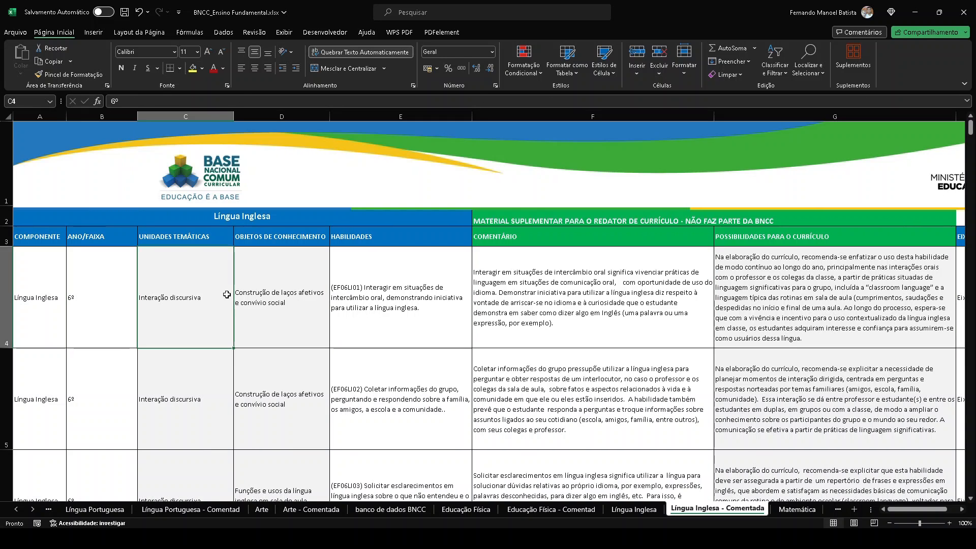
pyautogui.hotkey('ctrl', 'Right')
pyautogui.press('Left')
pyautogui.press('Right')
pyautogui.hotkey('ctrl', 'Left')
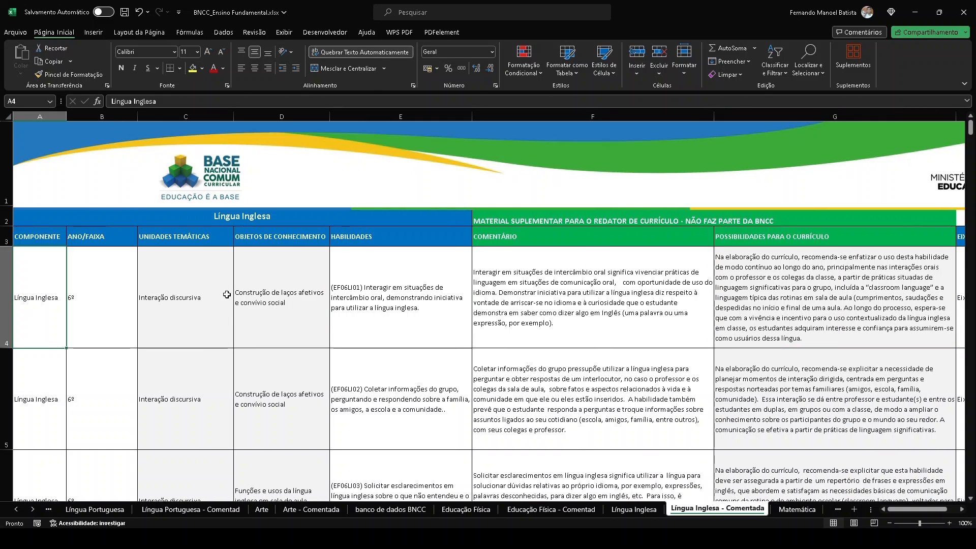
# Step: Copy the whole "Língua Inglesa - Comentada" table, columns A to H, from the header in row 3 down to row 91
pyautogui.click(36, 238)
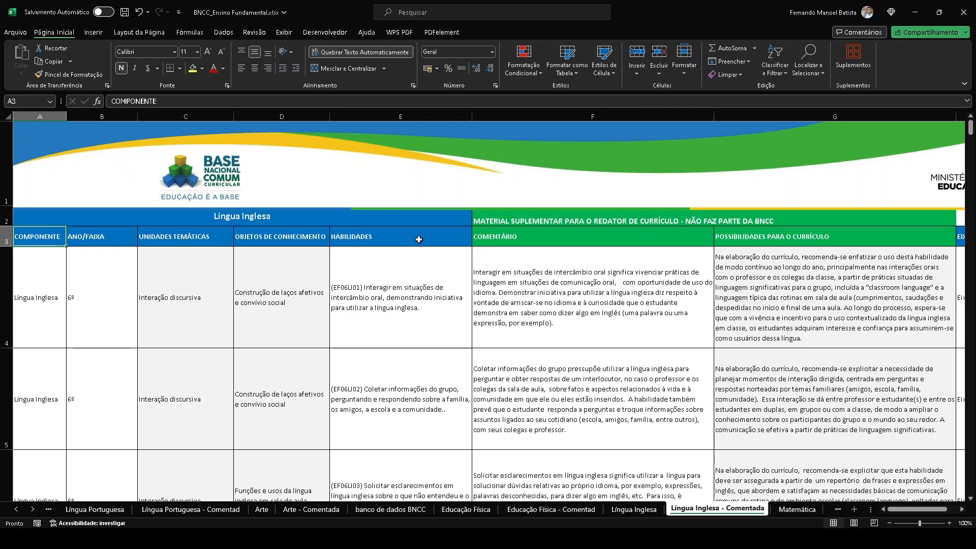
pyautogui.hotkey('shift', 'Right')
pyautogui.hotkey('shift', 'Right')
pyautogui.hotkey('shift', 'Right')
pyautogui.hotkey('shift', 'Right')
pyautogui.hotkey('shift', 'Right')
pyautogui.hotkey('shift', 'Right')
pyautogui.hotkey('shift', 'Right')
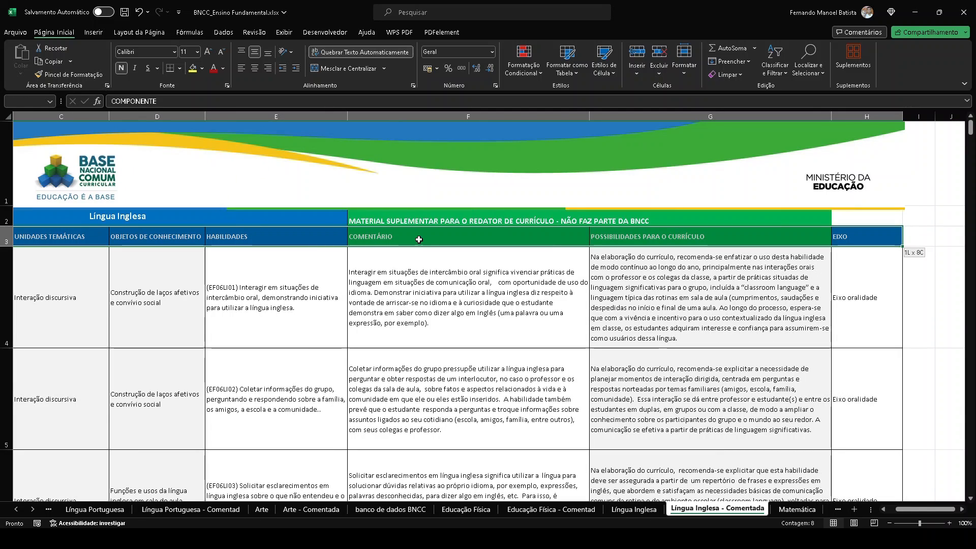
pyautogui.hotkey('ctrl', 'shift', 'Down')
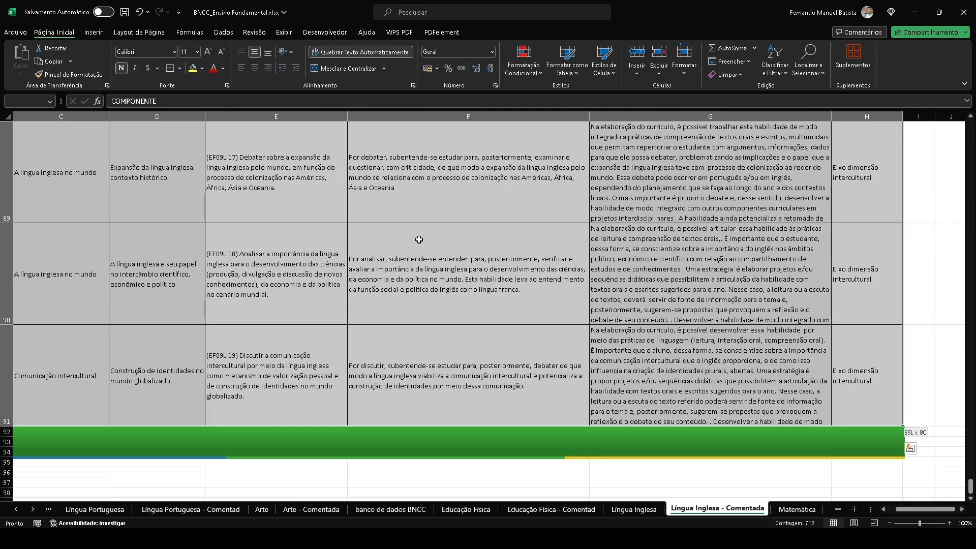
pyautogui.rightClick(393, 232)
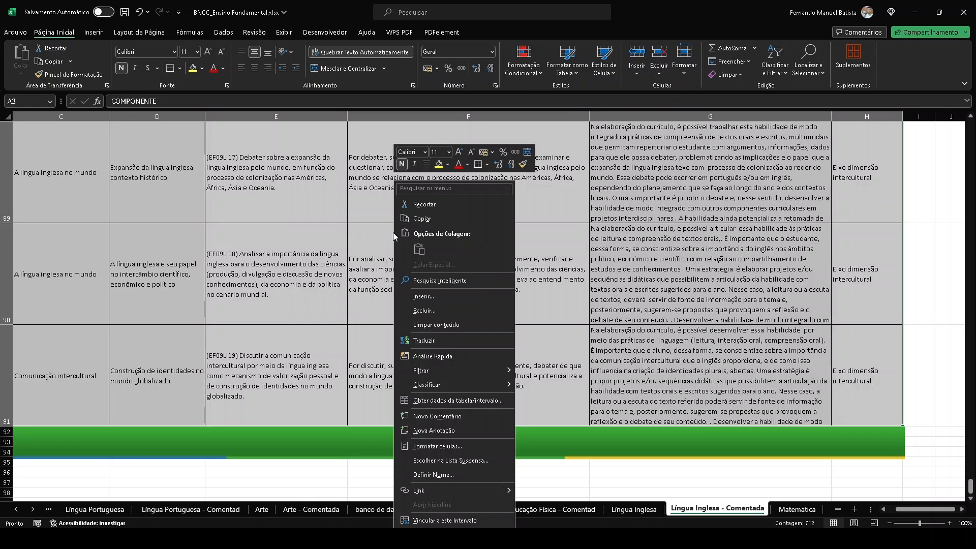
pyautogui.click(422, 219)
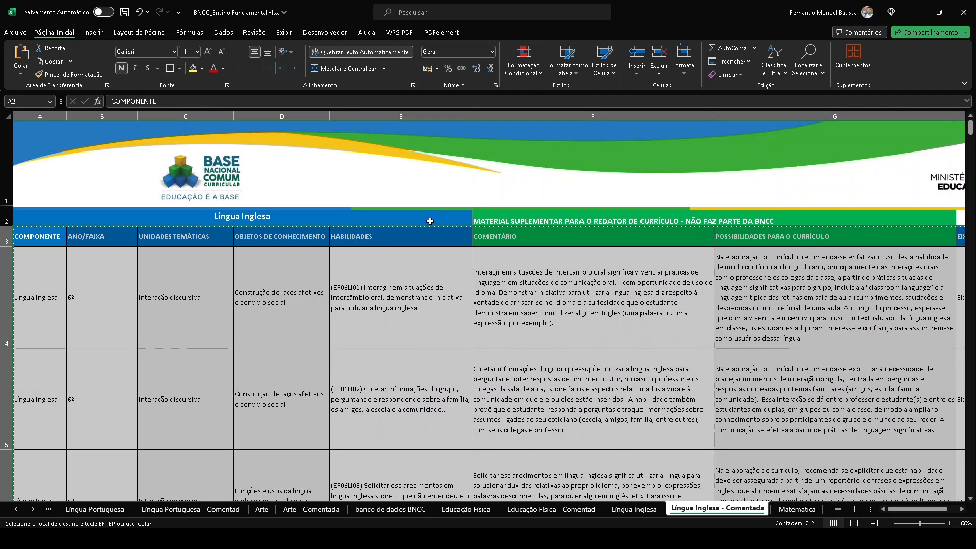
# Step: Paste the copied Língua Inglesa table with its formatting into "banco de dados BNCC" directly below the Educação Física data, starting at cell A133
pyautogui.click(391, 509)
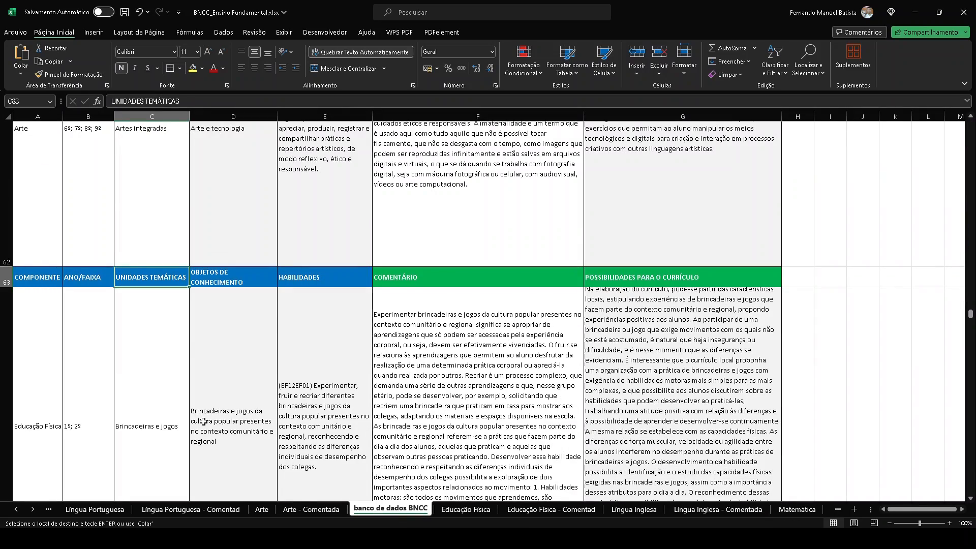
pyautogui.scroll(-3, 203, 421)
pyautogui.scroll(2, 107, 358)
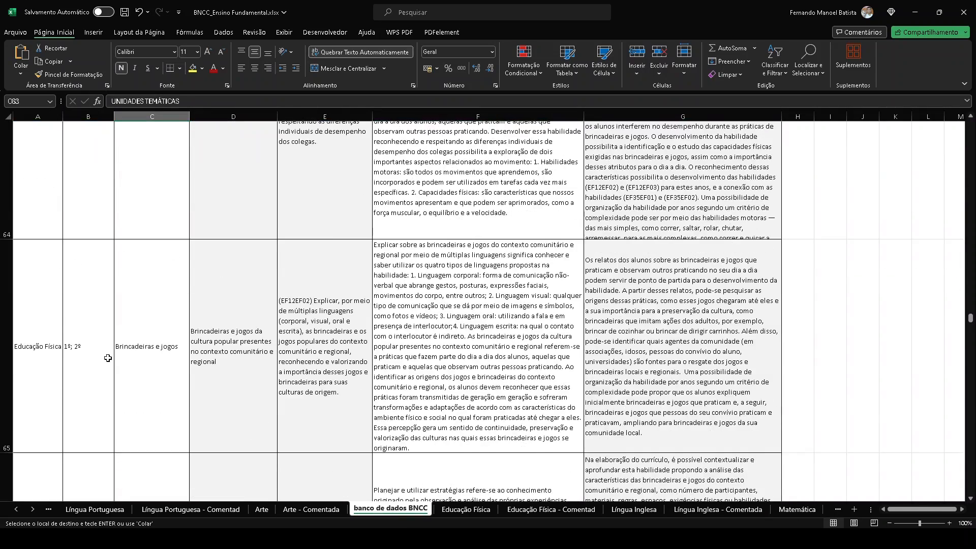
pyautogui.scroll(-1, 108, 358)
pyautogui.scroll(1, 108, 358)
pyautogui.click(51, 238)
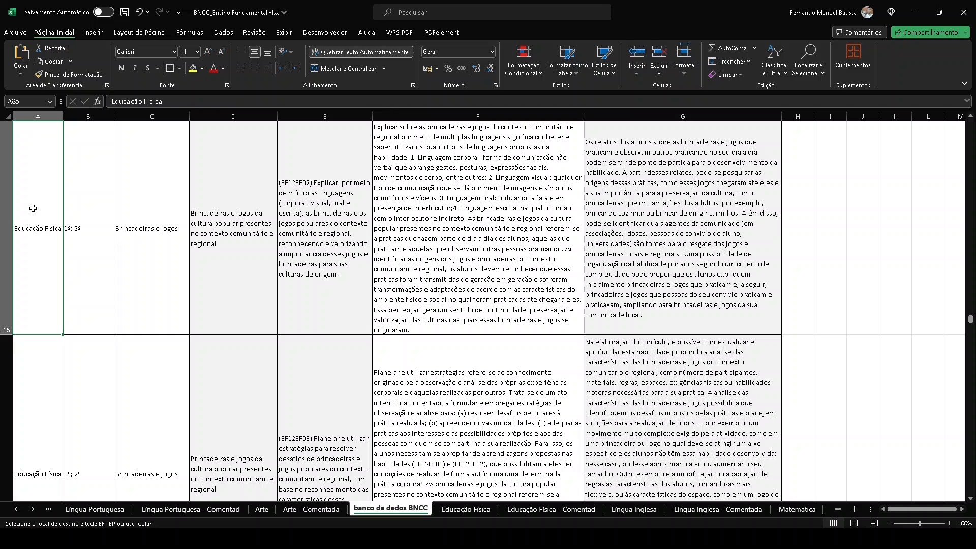
pyautogui.hotkey('ctrl', 'Down')
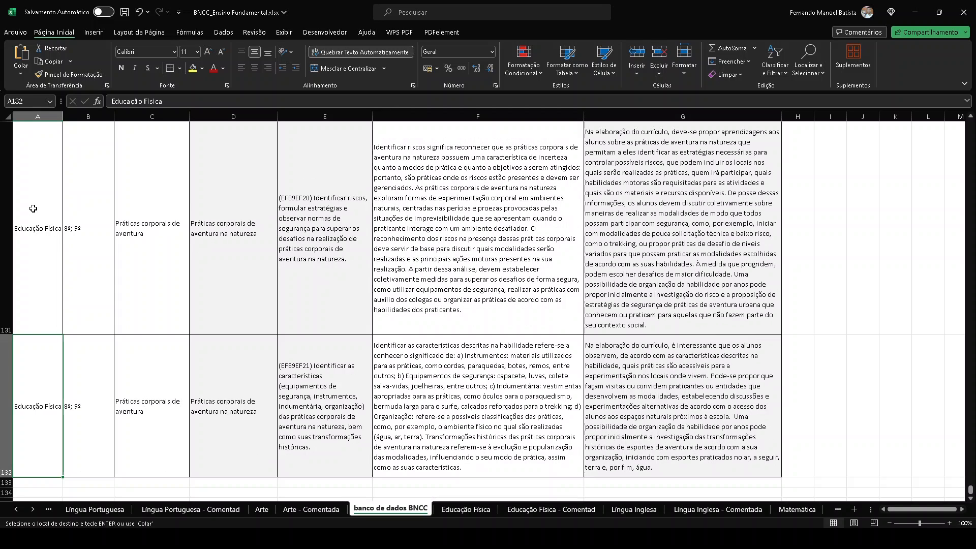
pyautogui.scroll(-2, 37, 324)
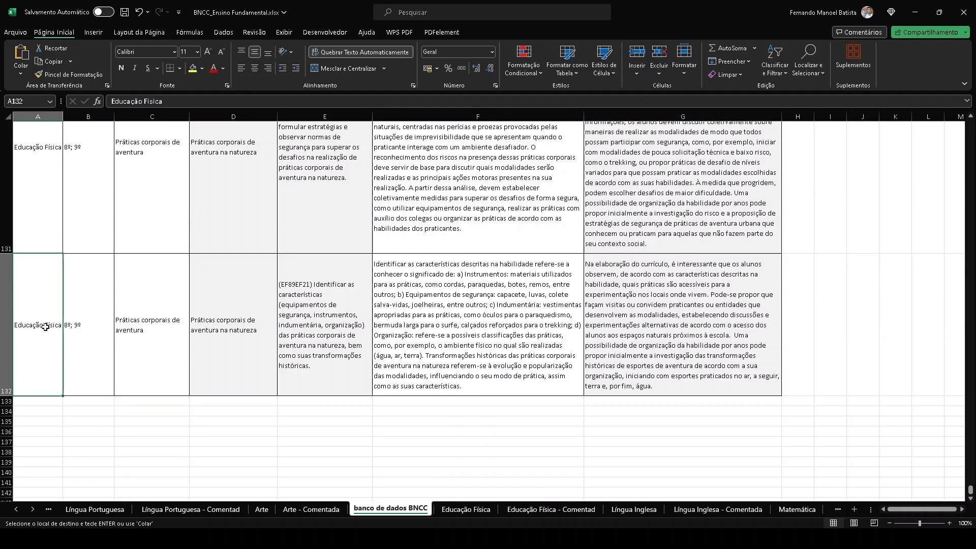
pyautogui.click(36, 401)
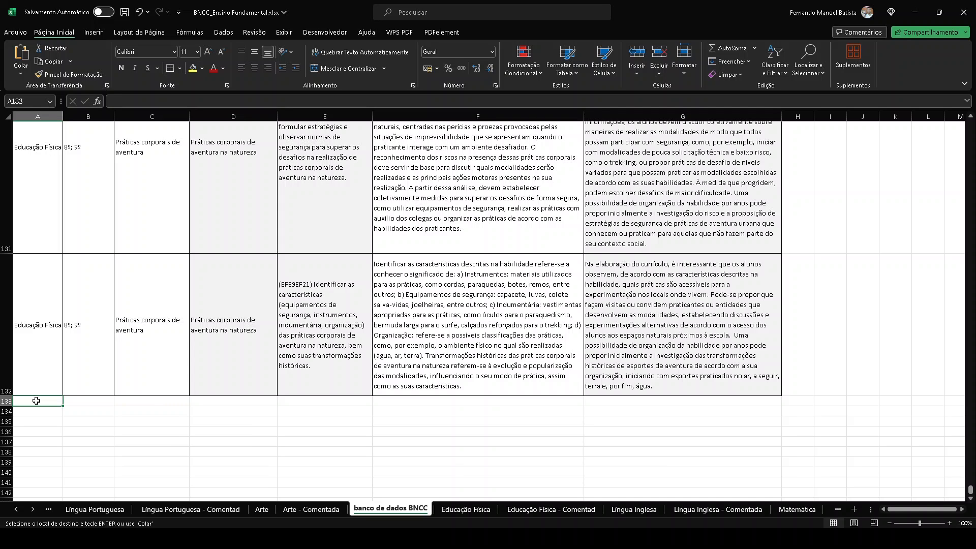
pyautogui.rightClick(36, 401)
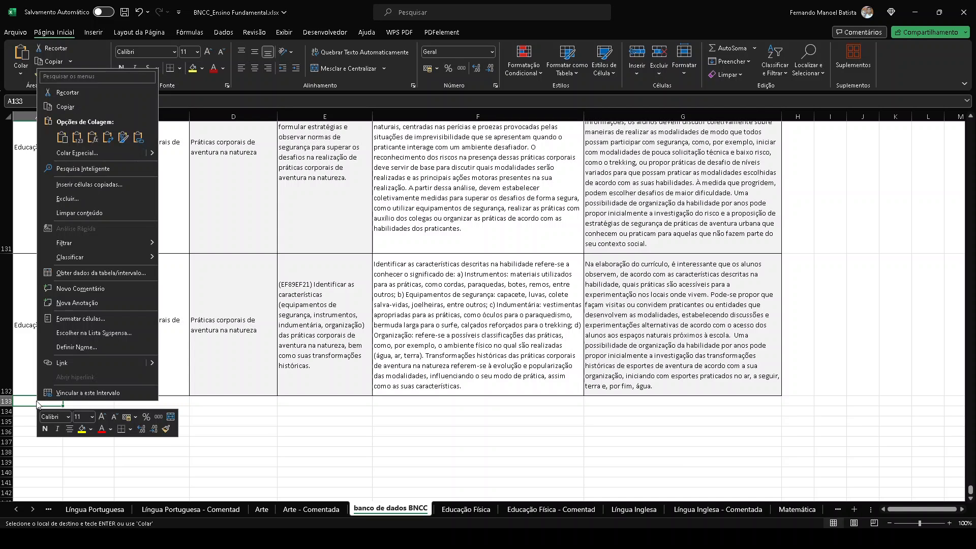
pyautogui.click(62, 137)
pyautogui.click(34, 328)
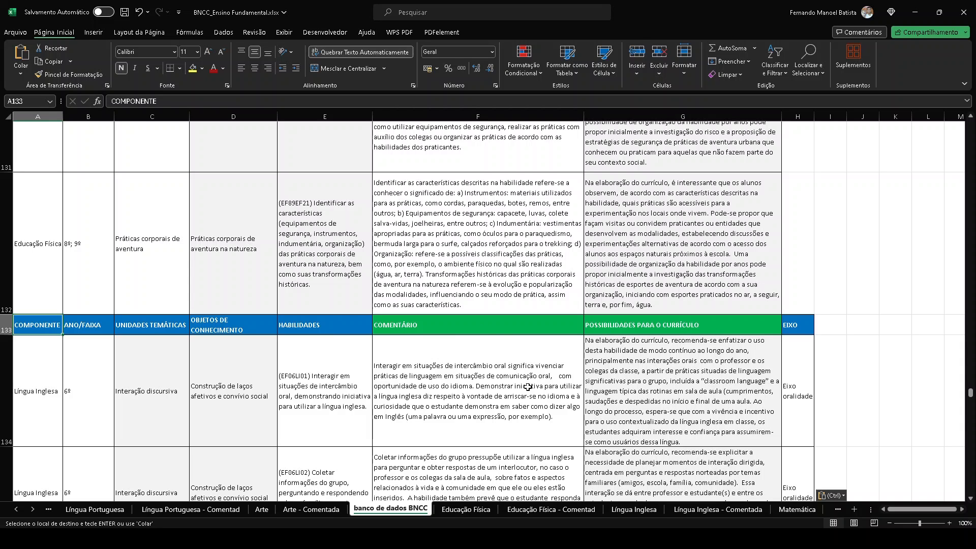
pyautogui.scroll(1, 306, 379)
pyautogui.scroll(-1, 306, 380)
pyautogui.click(800, 326)
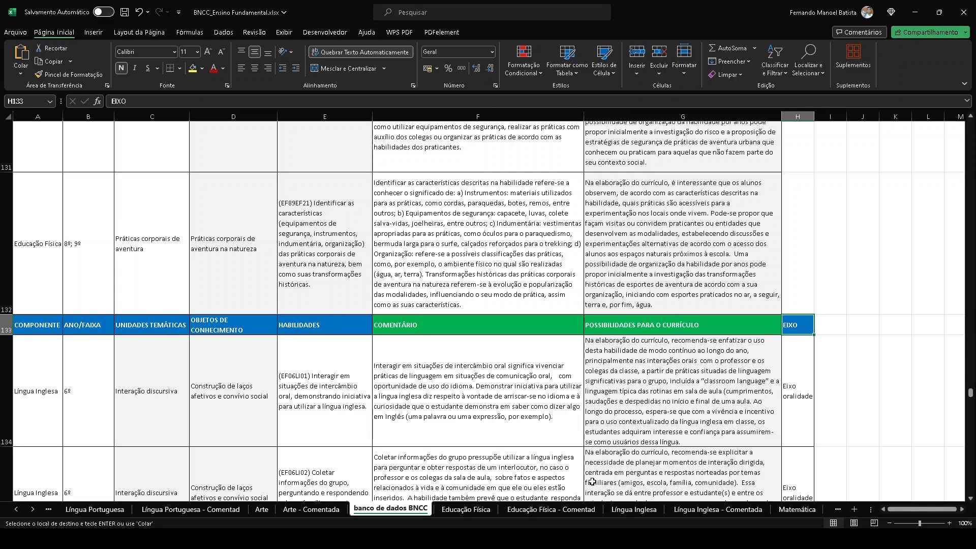
# Step: Compare the column headers of "Matemática - Comentada" with those of "banco de dados BNCC"
pyautogui.click(780, 511)
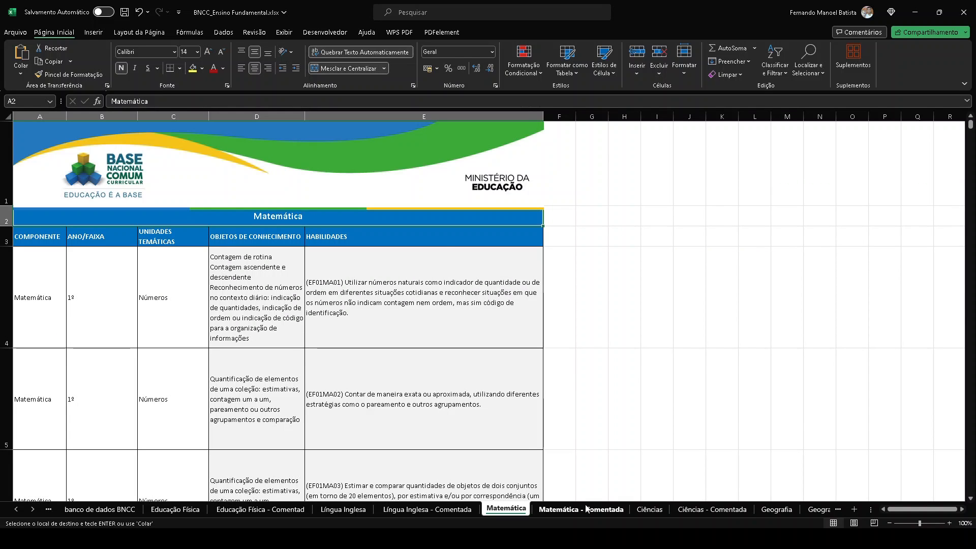
pyautogui.click(587, 510)
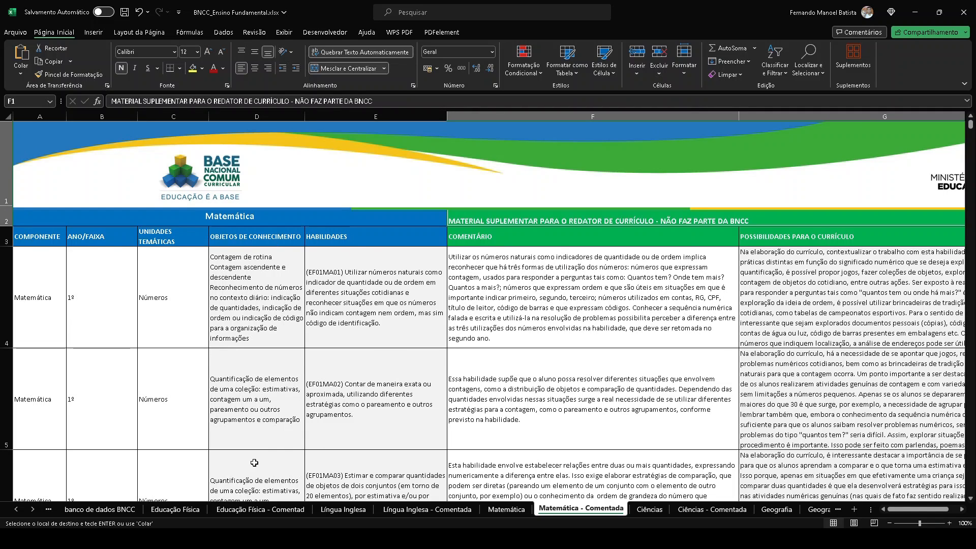
pyautogui.click(99, 508)
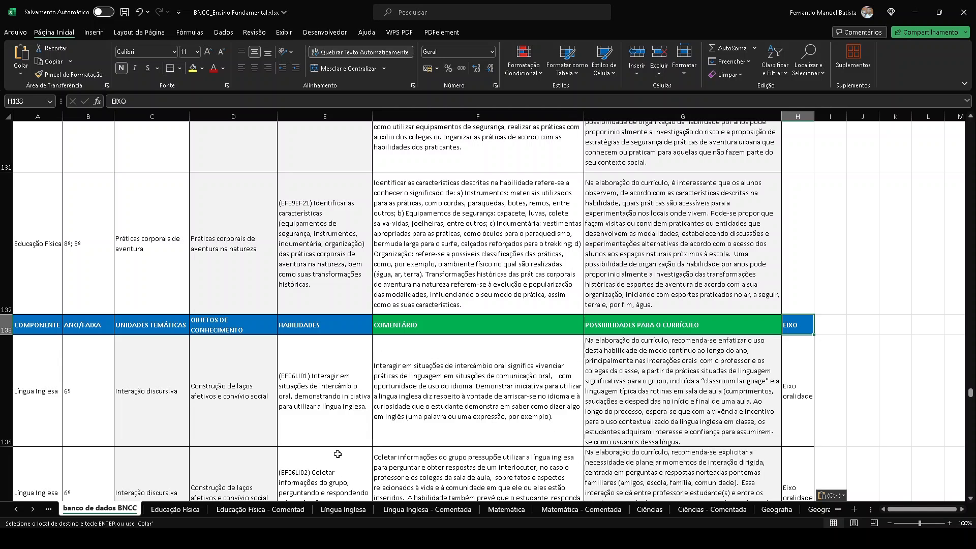
pyautogui.click(581, 508)
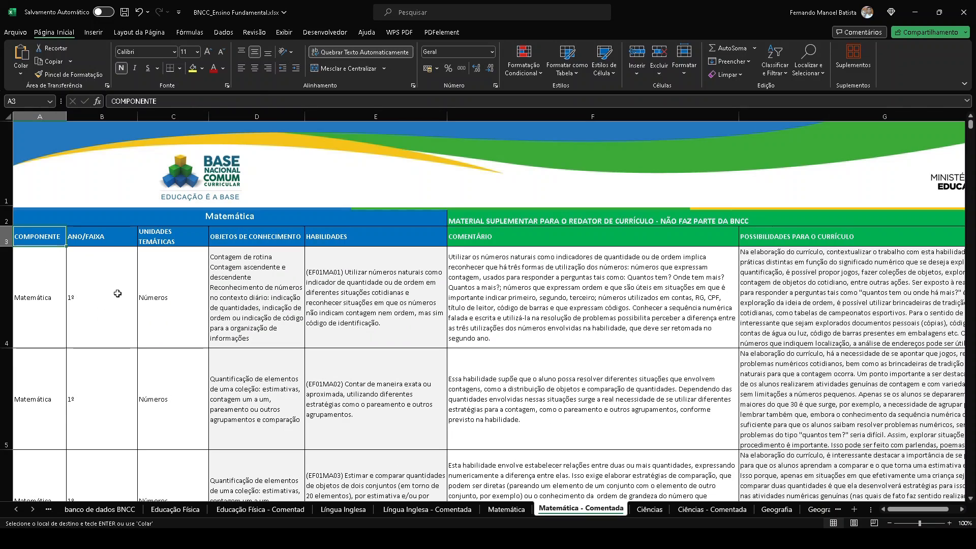
# Step: Copy the whole "Matemática - Comentada" table, columns A to G, from the header in row 3 down to row 250
pyautogui.hotkey('shift', 'Right')
pyautogui.hotkey('shift', 'Right')
pyautogui.hotkey('shift', 'Right')
pyautogui.hotkey('shift', 'Right')
pyautogui.hotkey('shift', 'Right')
pyautogui.hotkey('shift', 'Right')
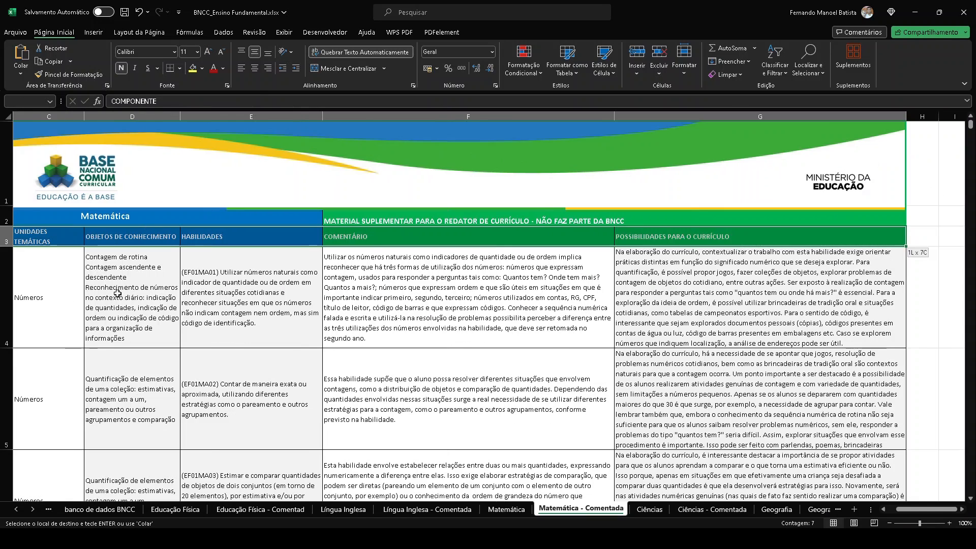
pyautogui.hotkey('ctrl', 'shift', 'Down')
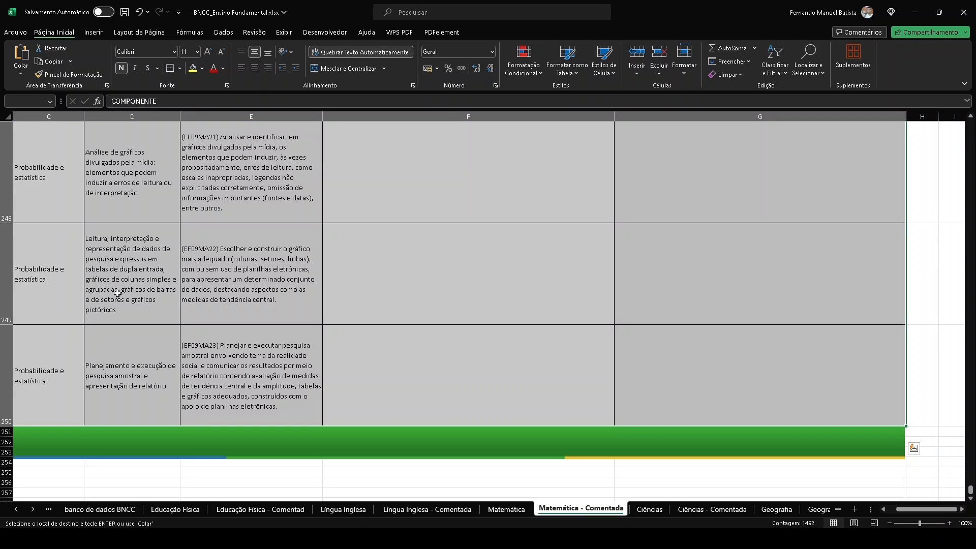
pyautogui.rightClick(136, 239)
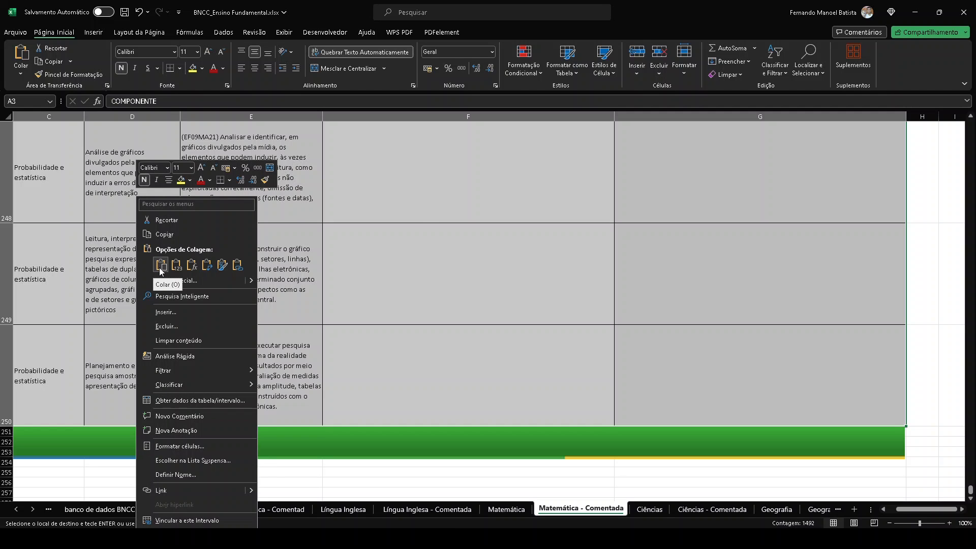
pyautogui.click(158, 237)
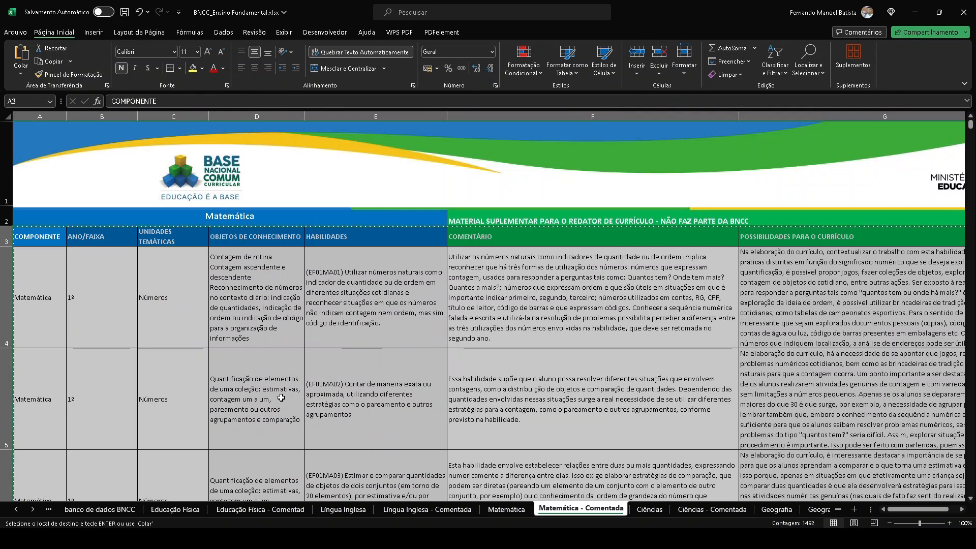
# Step: Paste the copied Matemática table with its formatting into "banco de dados BNCC" directly below the Língua Inglesa data, starting at cell A222
pyautogui.click(93, 509)
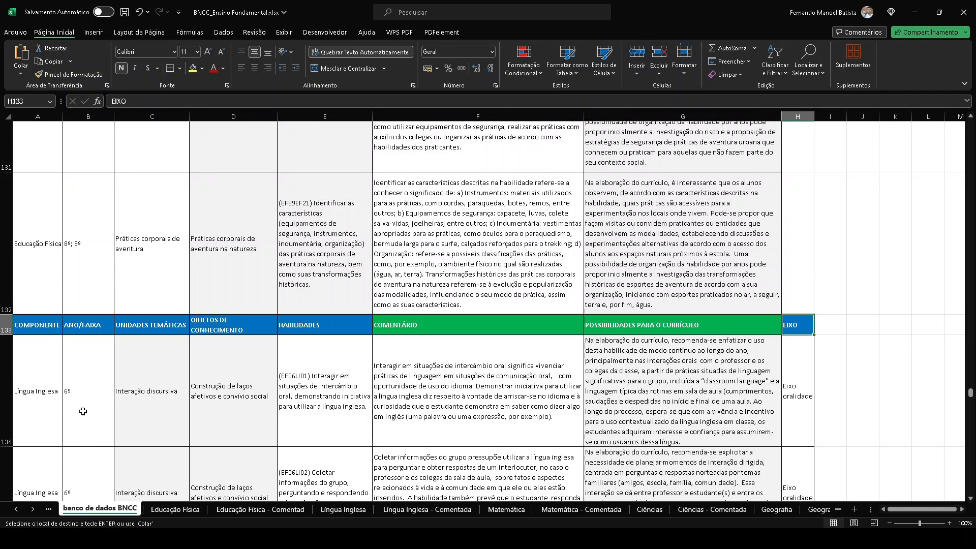
pyautogui.click(43, 328)
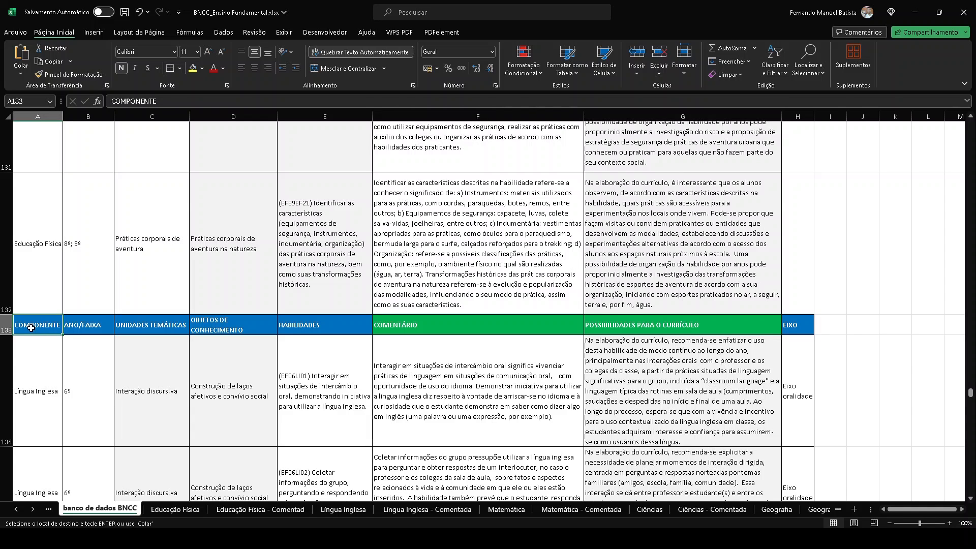
pyautogui.hotkey('ctrl', 'Down')
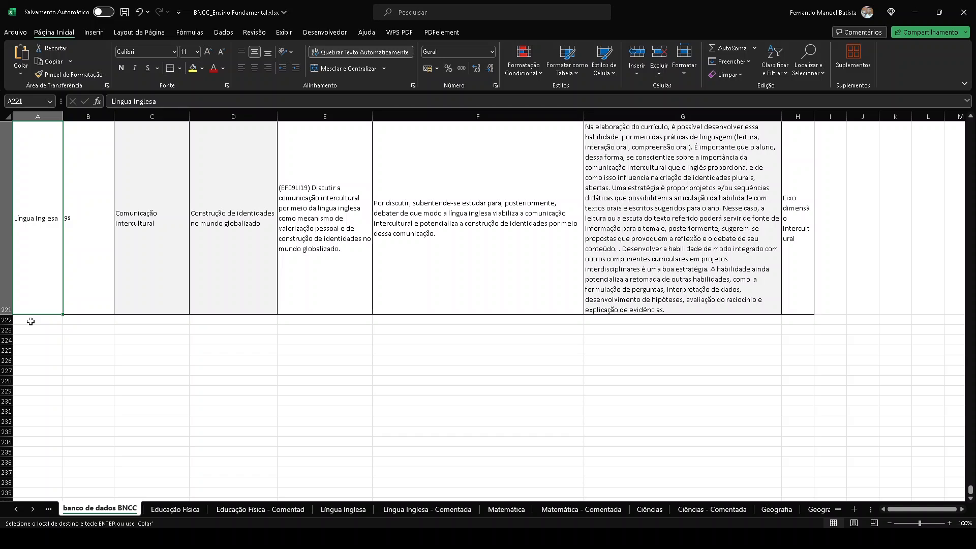
pyautogui.click(31, 321)
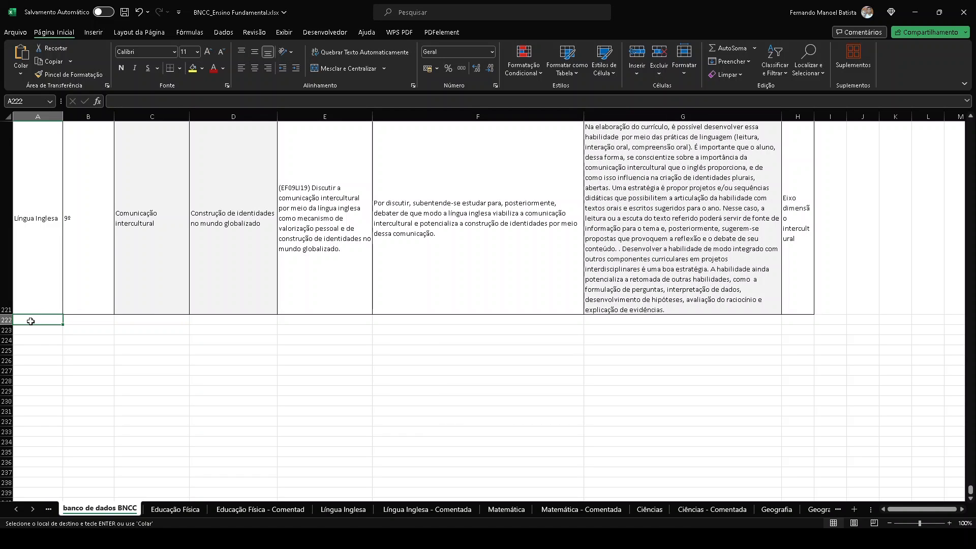
pyautogui.rightClick(30, 321)
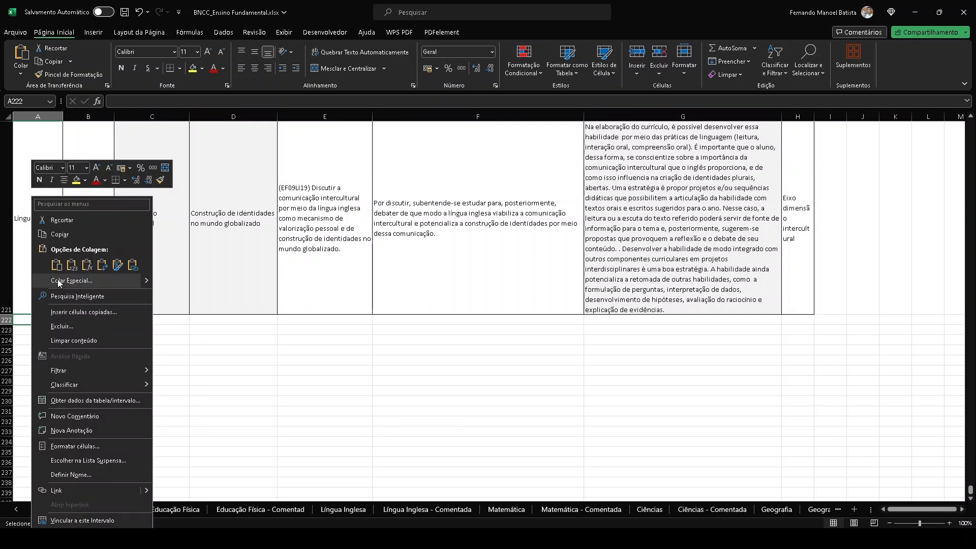
pyautogui.click(57, 265)
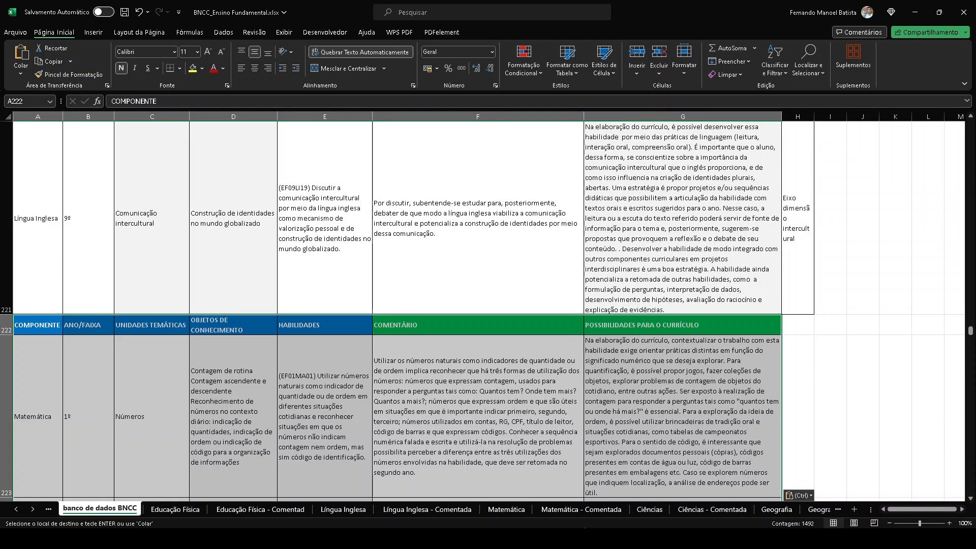
# Step: Copy the whole "Ciências - Comentada" table, columns A to G, from the header in row 3 down to row 114
pyautogui.click(703, 509)
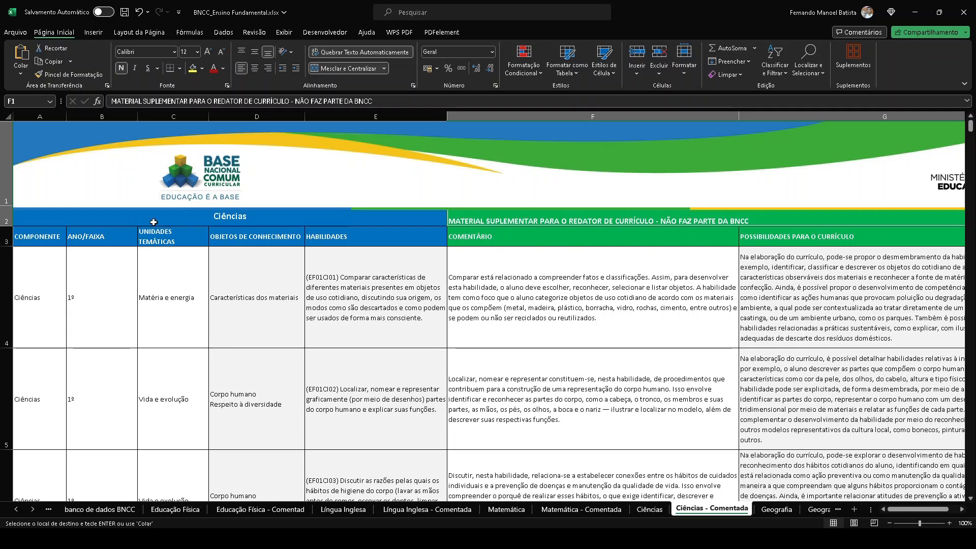
pyautogui.click(44, 239)
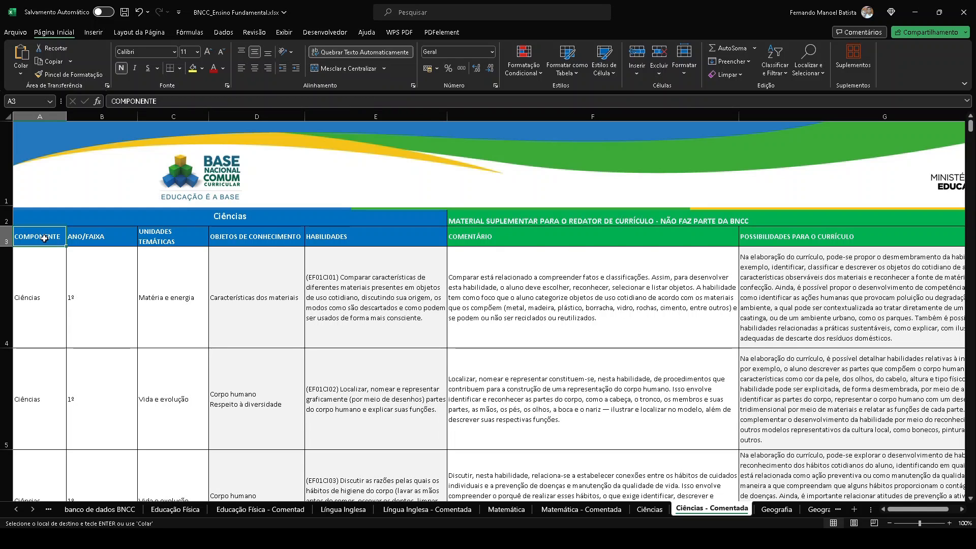
pyautogui.hotkey('shift', 'Right')
pyautogui.hotkey('shift', 'Right')
pyautogui.hotkey('shift', 'Right')
pyautogui.hotkey('shift', 'Right')
pyautogui.hotkey('shift', 'Right')
pyautogui.hotkey('shift', 'Right')
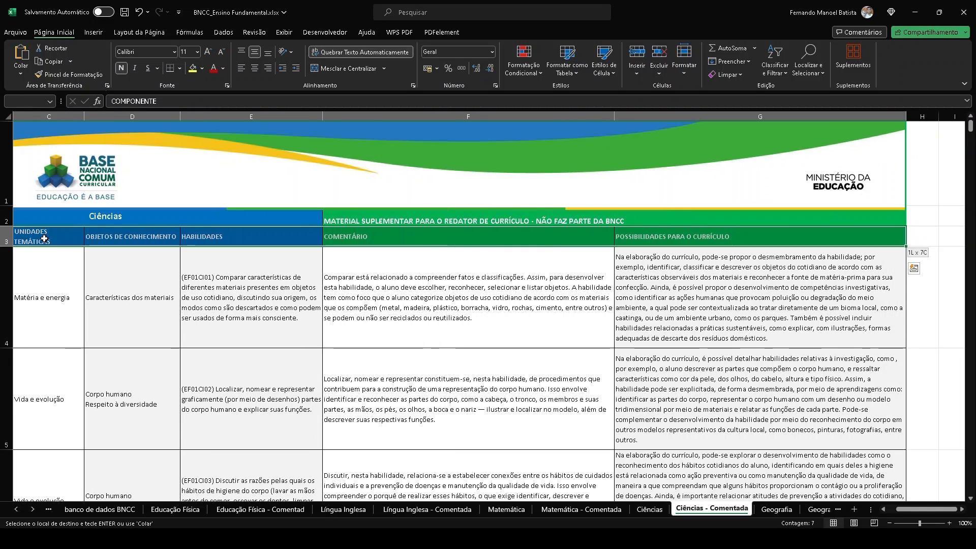
pyautogui.hotkey('ctrl', 'shift', 'Down')
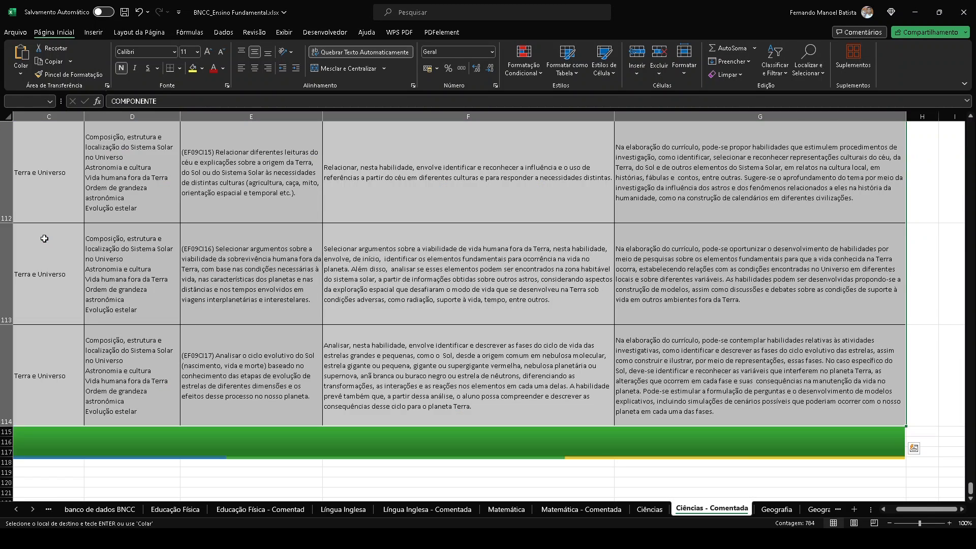
pyautogui.rightClick(44, 239)
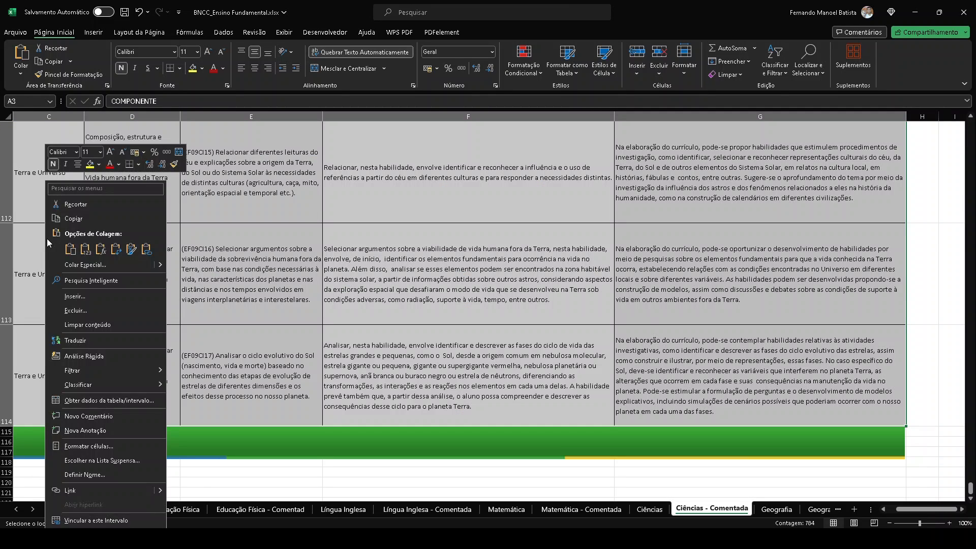
pyautogui.click(71, 218)
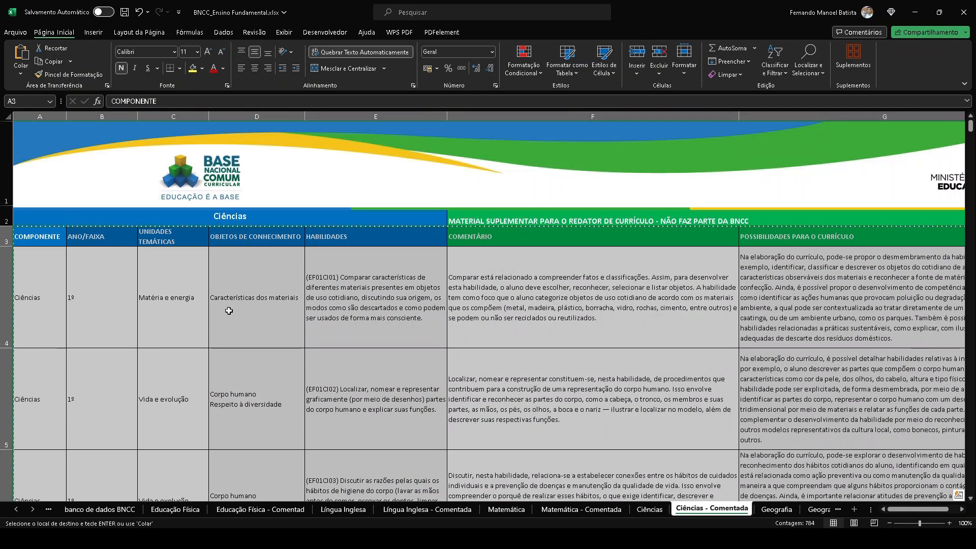
# Step: Paste the copied Ciências table with its formatting into "banco de dados BNCC" directly below the Matemática data, starting at cell A470
pyautogui.click(100, 508)
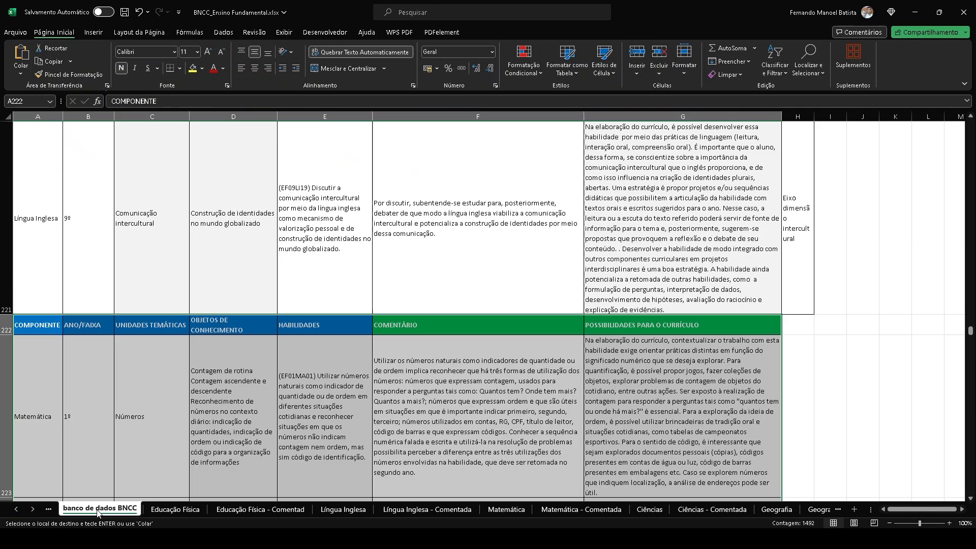
pyautogui.scroll(-2, 41, 324)
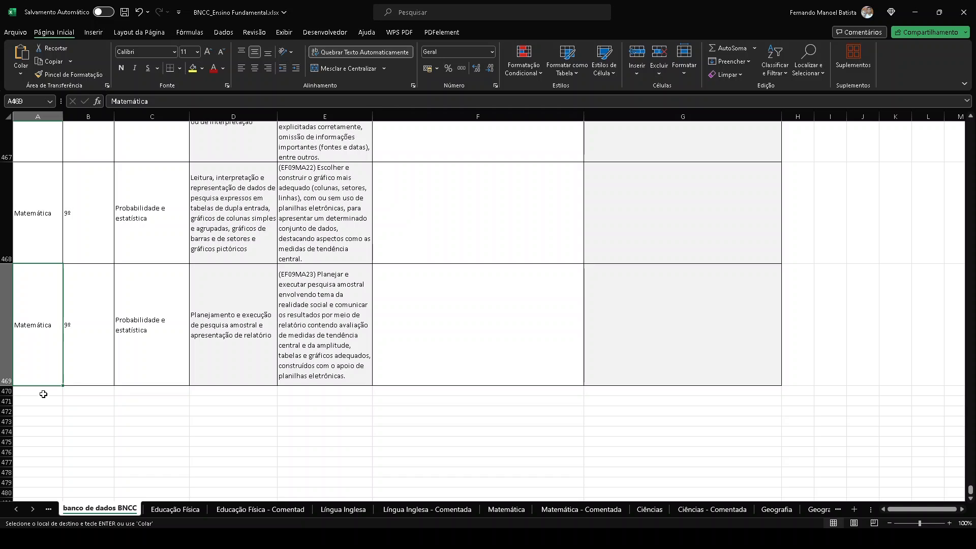
pyautogui.click(31, 392)
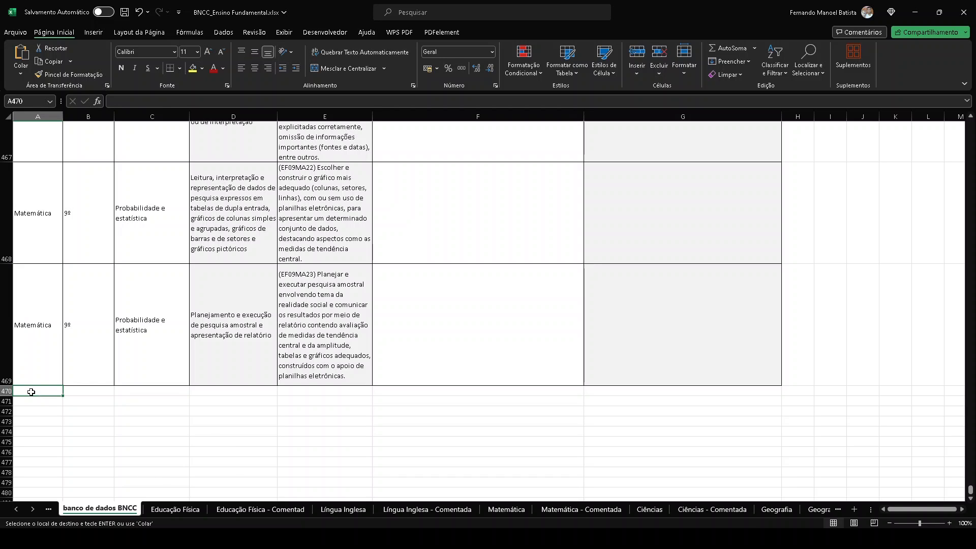
pyautogui.rightClick(31, 392)
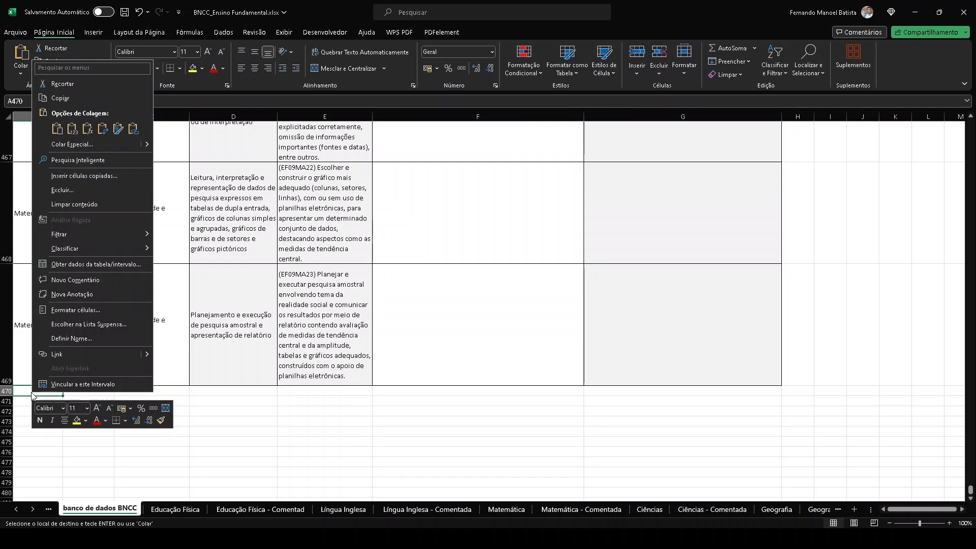
pyautogui.click(57, 129)
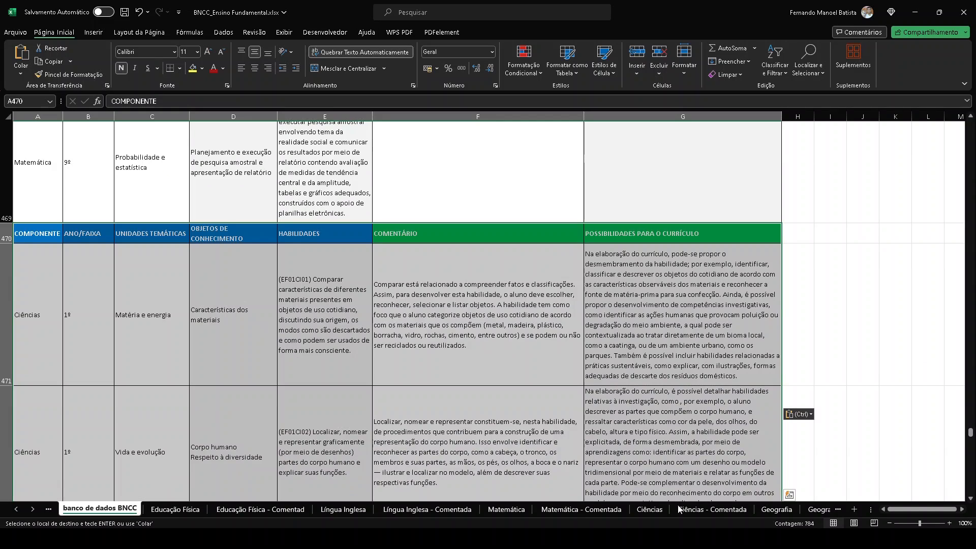
# Step: Try to copy the whole "Geografia - Comentada" table, columns A to G, from the header in row 3 down to row 126
pyautogui.click(815, 509)
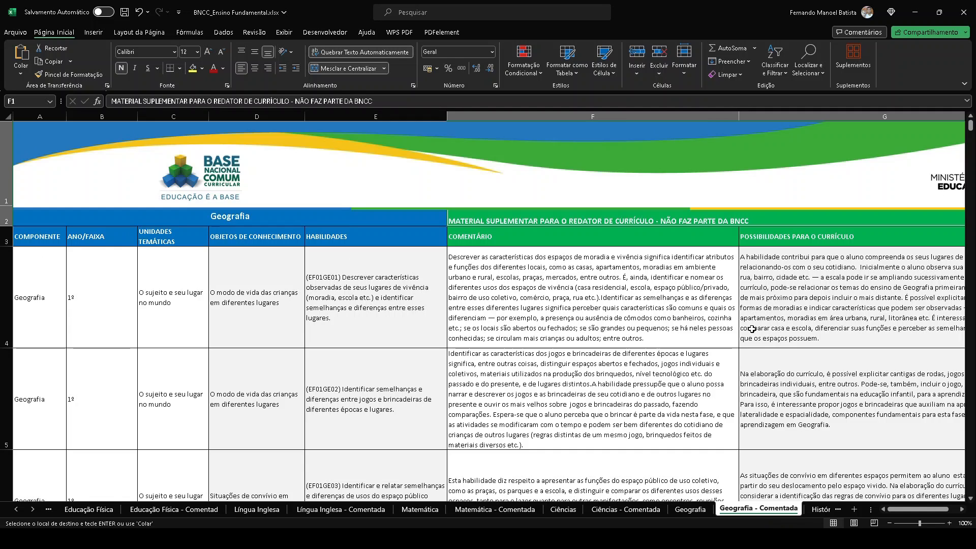
pyautogui.click(36, 237)
pyautogui.hotkey('ctrl', 'v')
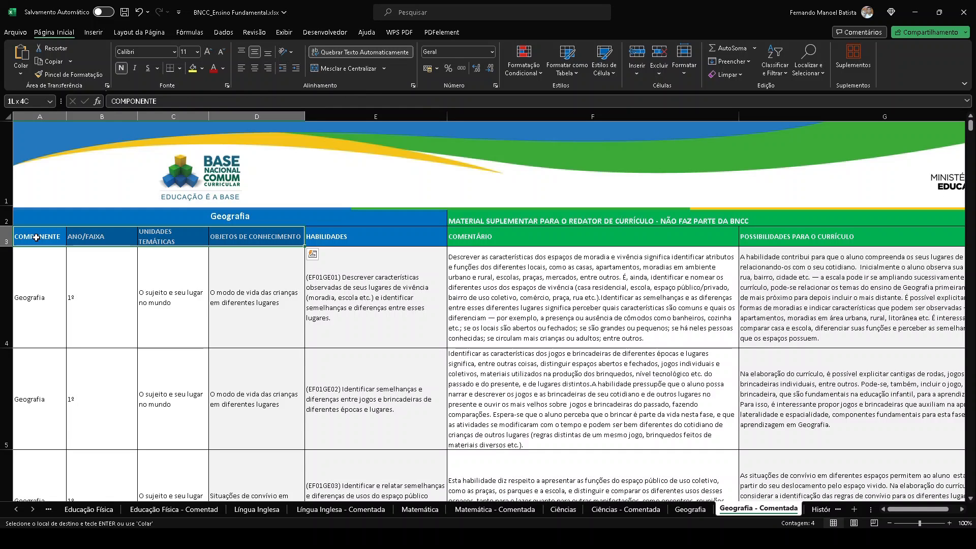
pyautogui.hotkey('shift', 'Right')
pyautogui.hotkey('shift', 'Right')
pyautogui.hotkey('shift', 'Right')
pyautogui.hotkey('ctrl', 'shift', 'Down')
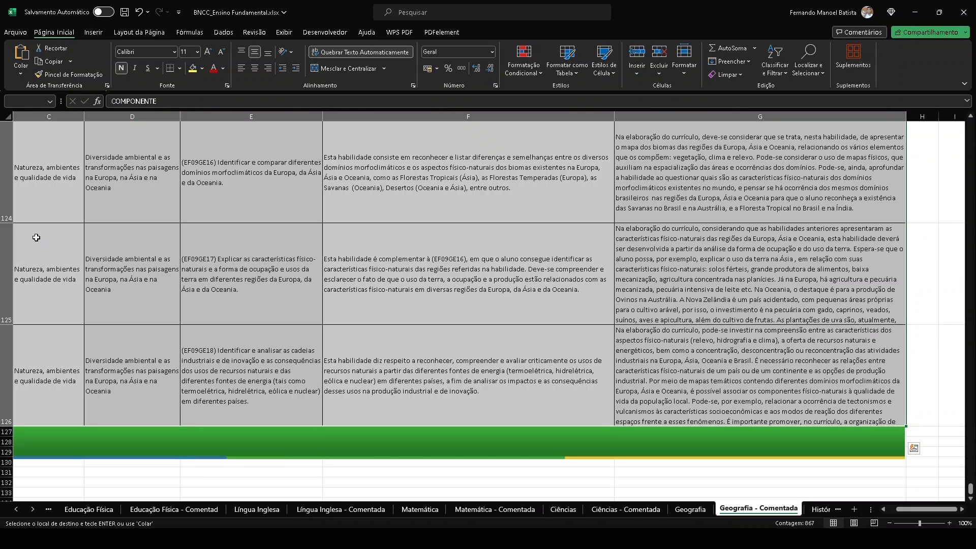
pyautogui.rightClick(36, 237)
pyautogui.click(74, 265)
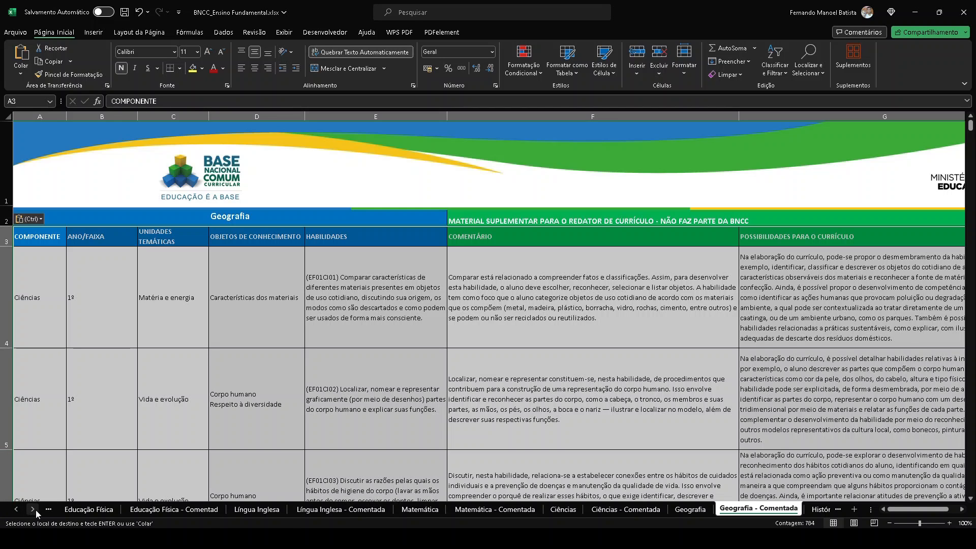
# Step: Paste the Geografia table with its formatting into "banco de dados BNCC" directly below the Ciências data, starting at cell A582
pyautogui.rightClick(19, 511)
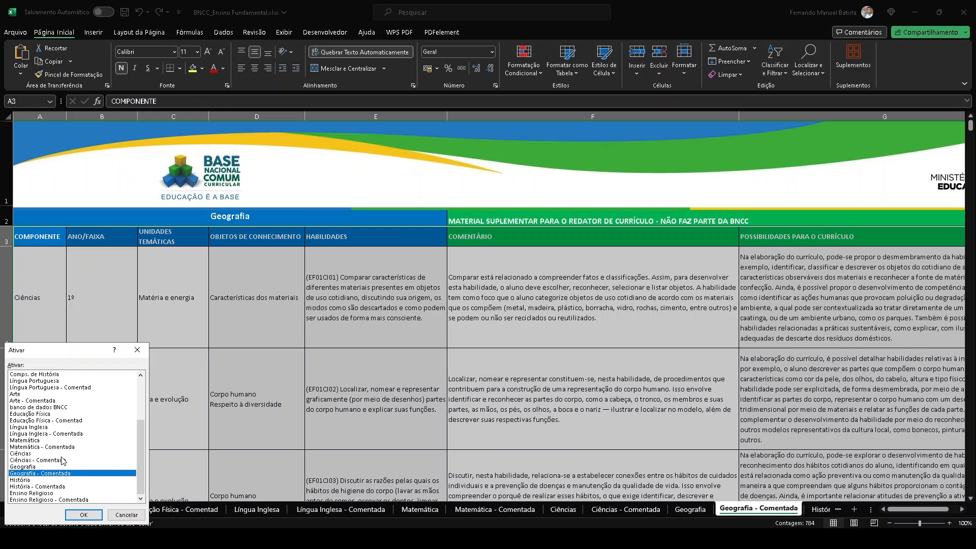
pyautogui.scroll(4, 83, 489)
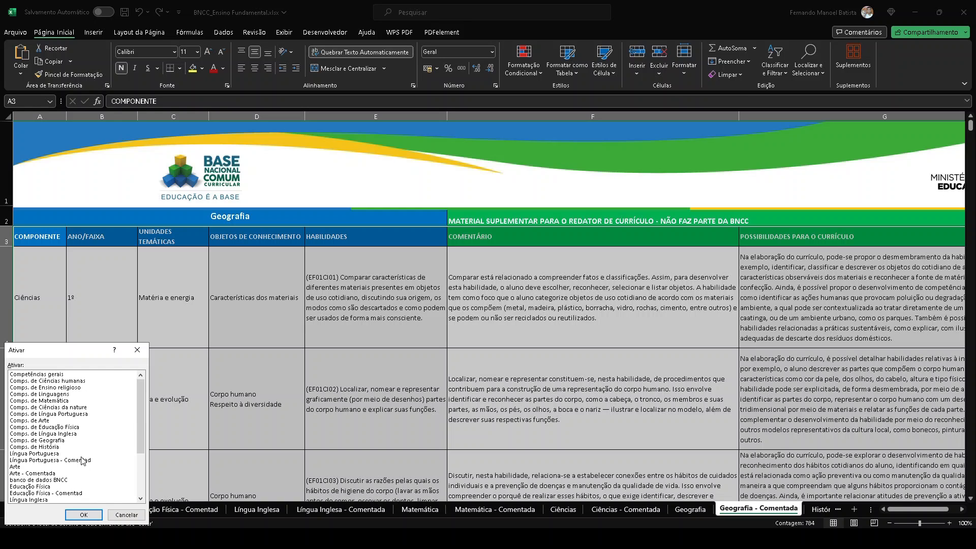
pyautogui.click(59, 487)
pyautogui.doubleClick(67, 479)
pyautogui.hotkey('ctrl', 'Down')
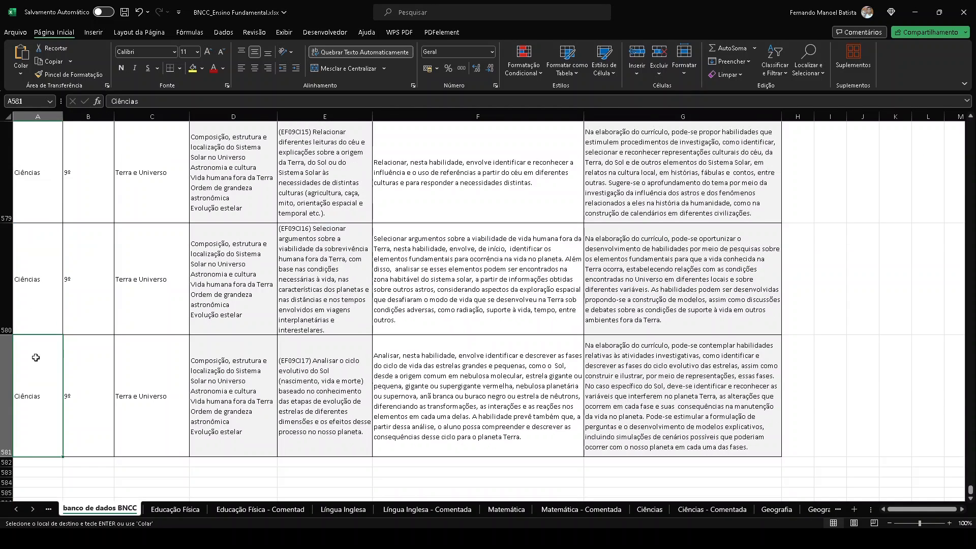
pyautogui.press('Down')
pyautogui.rightClick(32, 382)
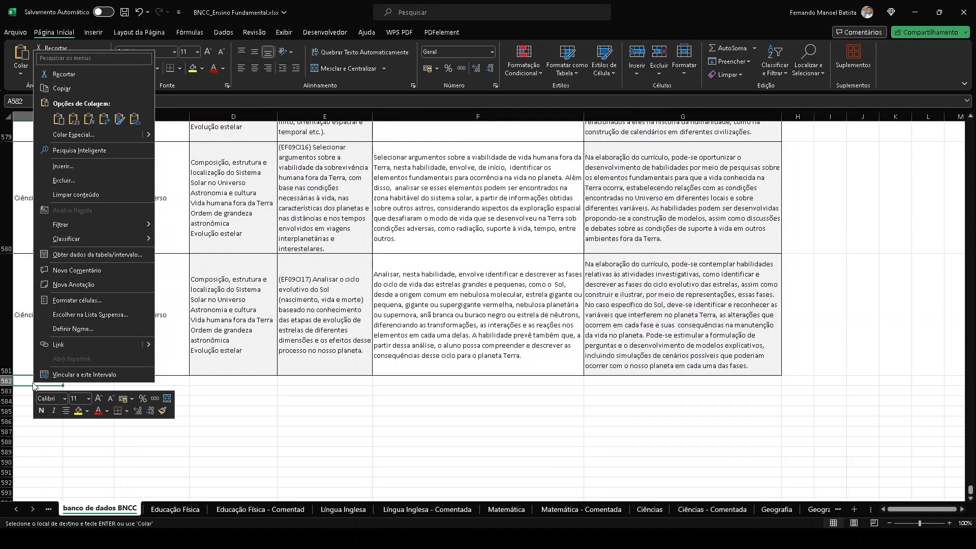
pyautogui.click(58, 120)
# Step: Copy the "História - Comentada" table from its header in row 3 and paste it below the Geografia data in "banco de dados BNCC", at cell A706
pyautogui.click(32, 509)
pyautogui.click(32, 509)
pyautogui.click(32, 509)
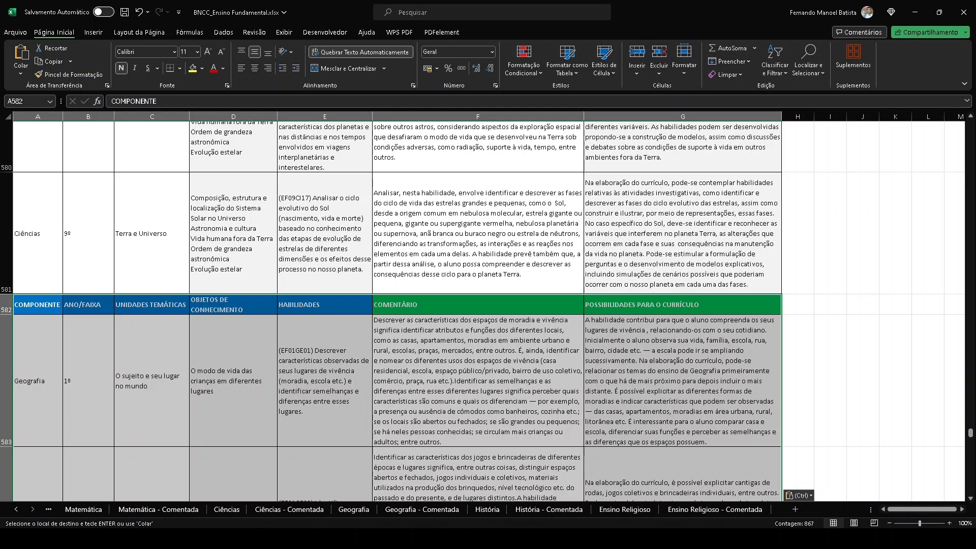
pyautogui.click(535, 511)
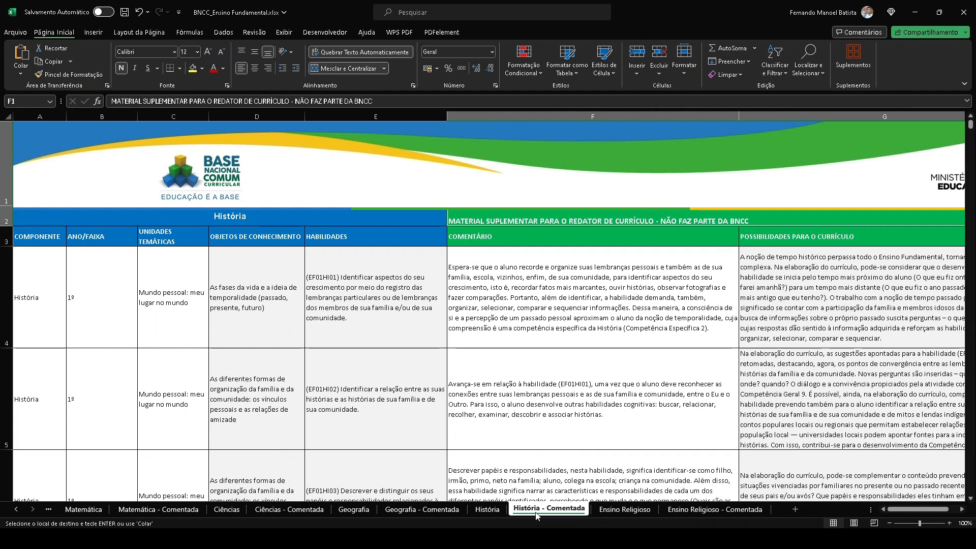
pyautogui.click(52, 244)
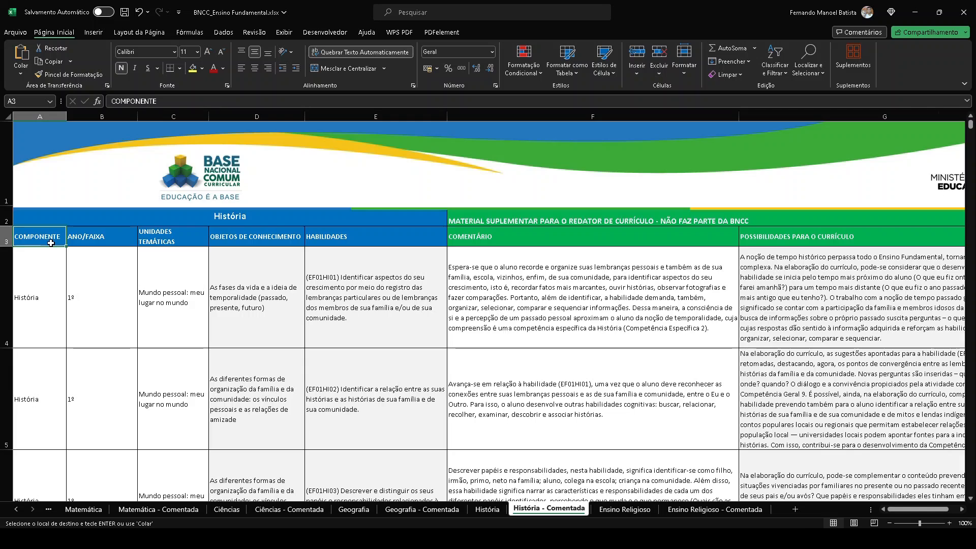
pyautogui.hotkey('ctrl', 'shift', 'End')
pyautogui.rightClick(51, 243)
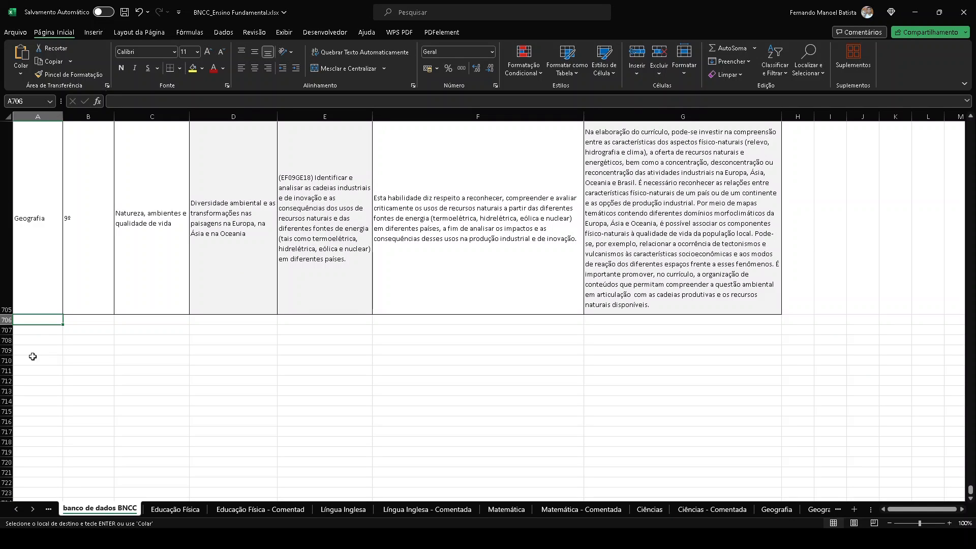
pyautogui.rightClick(39, 324)
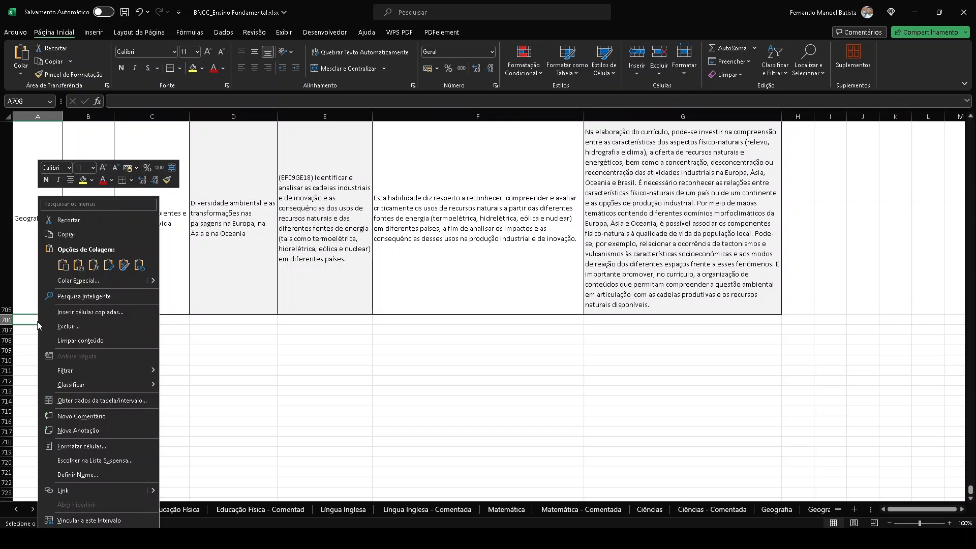
pyautogui.click(63, 264)
# Step: Copy the "Ensino Religioso - Comentada" table from its header in row 3 and paste it below the História data in "banco de dados BNCC", at cell A858
pyautogui.click(32, 509)
pyautogui.click(32, 509)
pyautogui.click(31, 509)
pyautogui.click(713, 509)
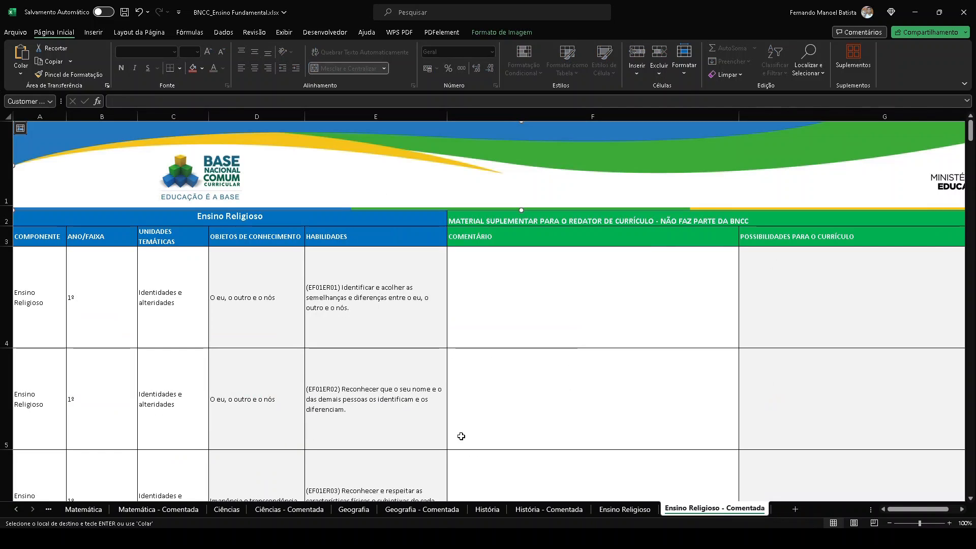
pyautogui.moveTo(46, 239); pyautogui.dragTo(762, 237)
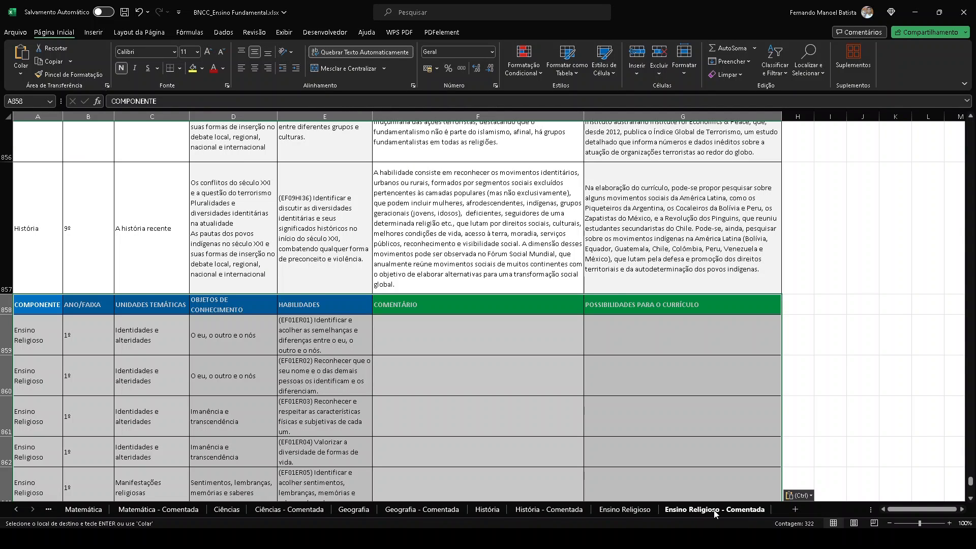
# Step: Compare the column headers of the "Língua Portuguesa - Comentad" sheet with those of the "Arte" sheet
pyautogui.rightClick(32, 510)
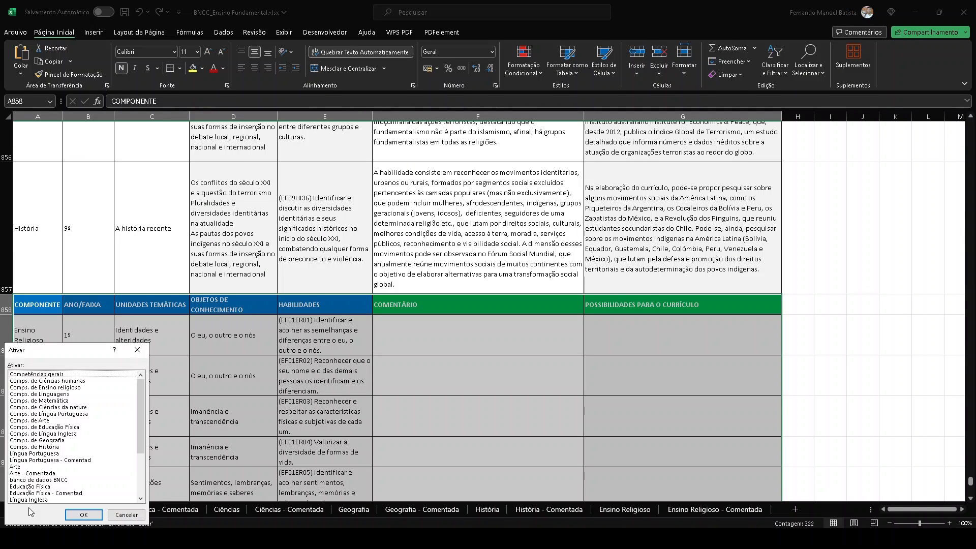
pyautogui.click(54, 461)
pyautogui.click(81, 515)
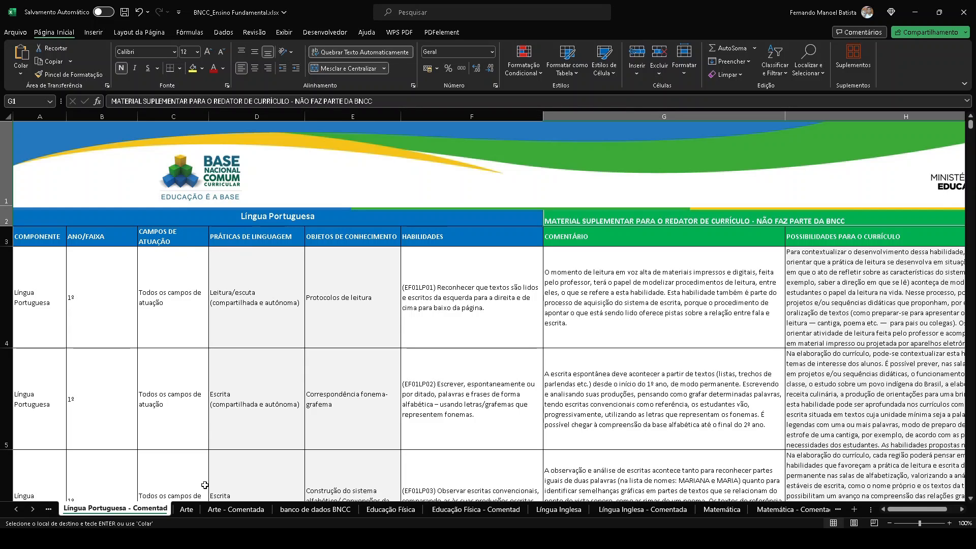
pyautogui.click(186, 509)
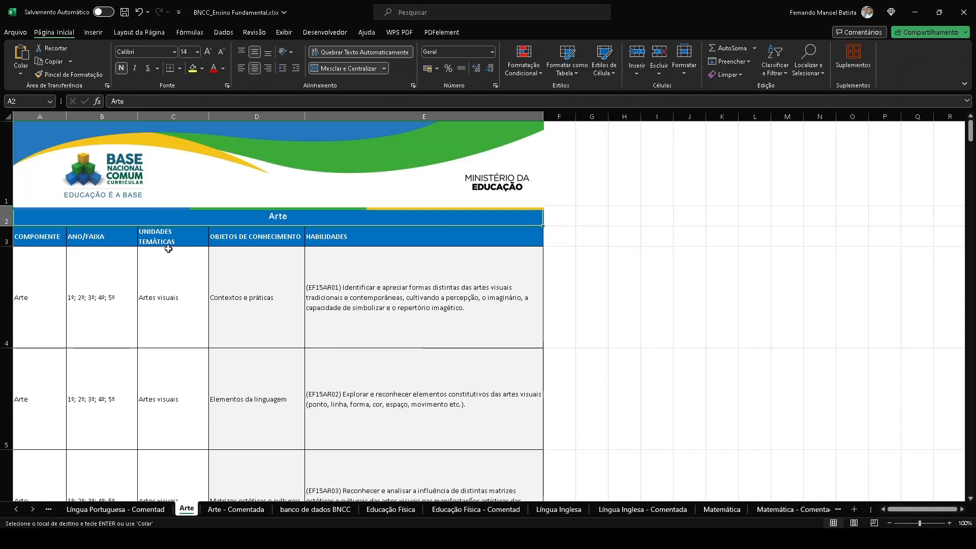
pyautogui.hotkey('ctrl', 'pageup')
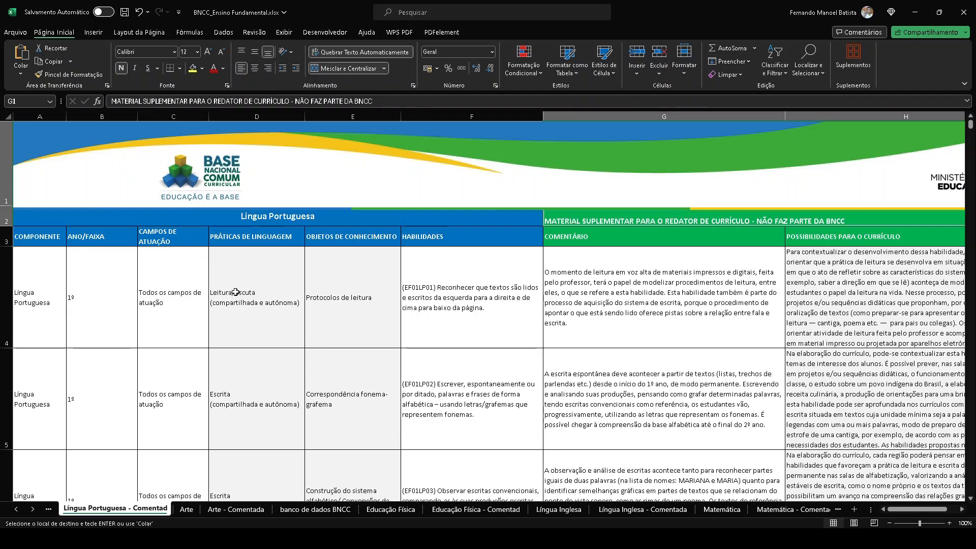
# Step: Review the pasted Ensino Religioso rows in "banco de dados BNCC" down to the last one and return to cell A1
pyautogui.hotkey('ctrl', 'pagedown')
pyautogui.hotkey('ctrl', 'pagedown')
pyautogui.hotkey('ctrl', 'pagedown')
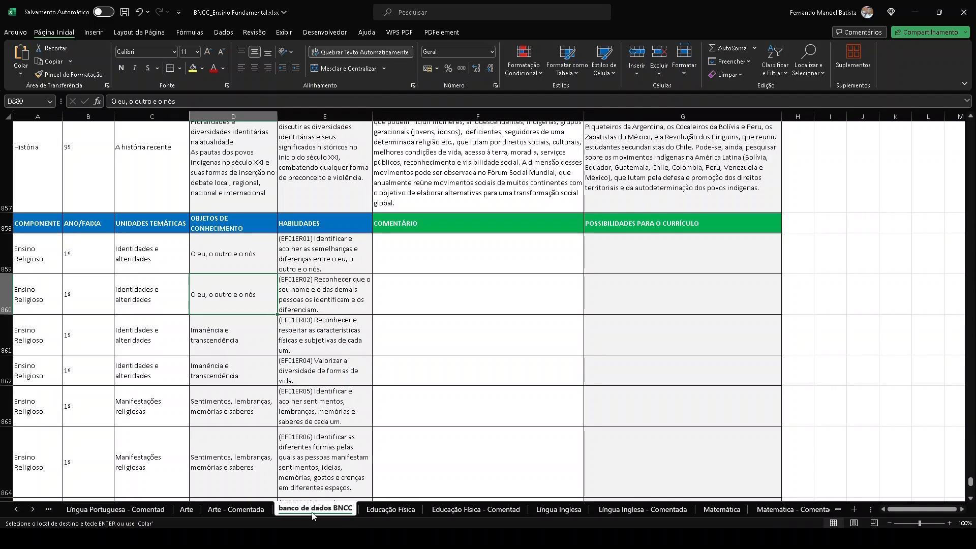
pyautogui.scroll(-14, 170, 409)
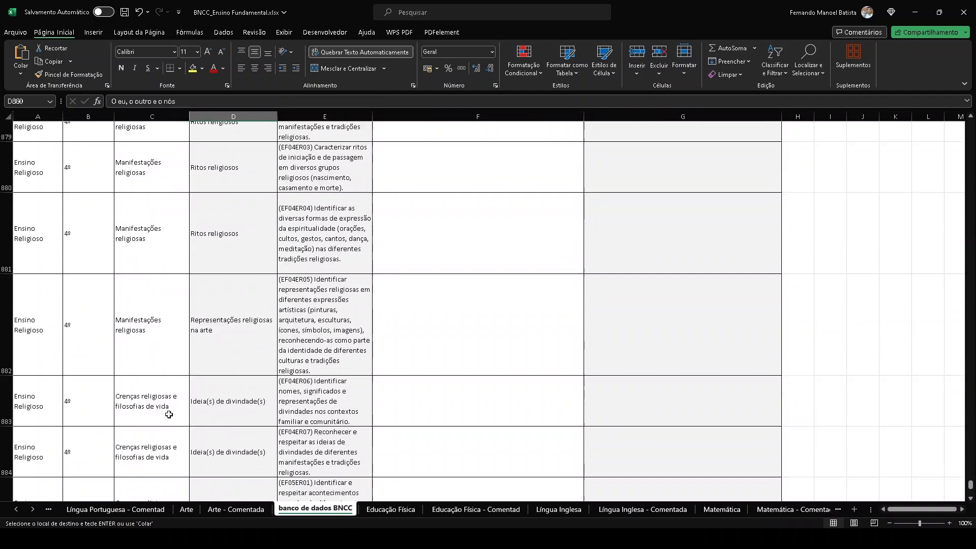
pyautogui.scroll(-6, 169, 414)
pyautogui.click(37, 295)
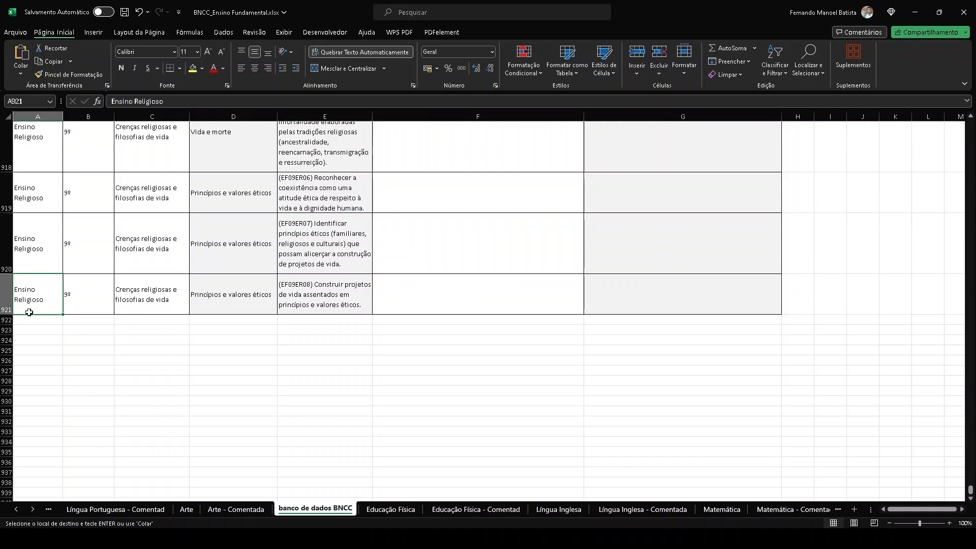
pyautogui.scroll(2, 78, 330)
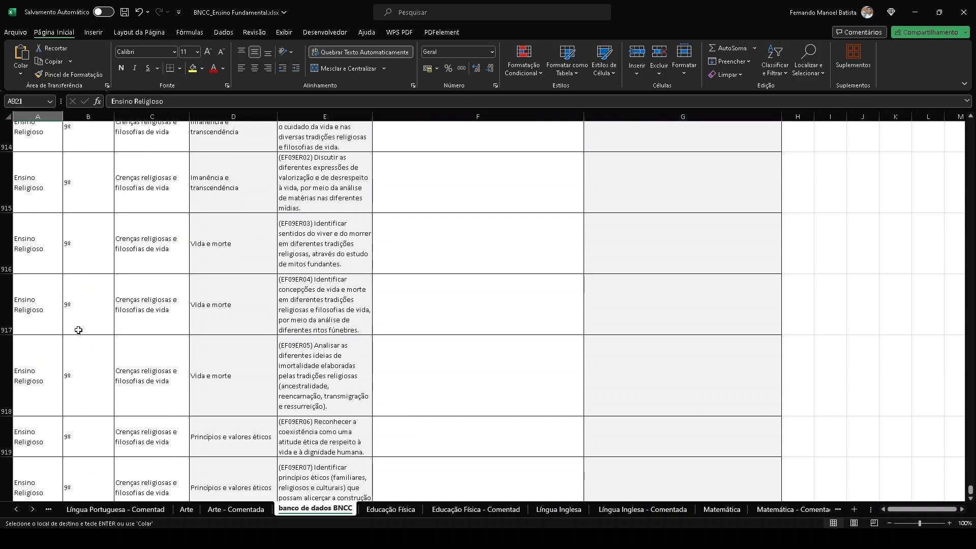
pyautogui.scroll(3, 78, 330)
pyautogui.hotkey('ctrl', 'Home')
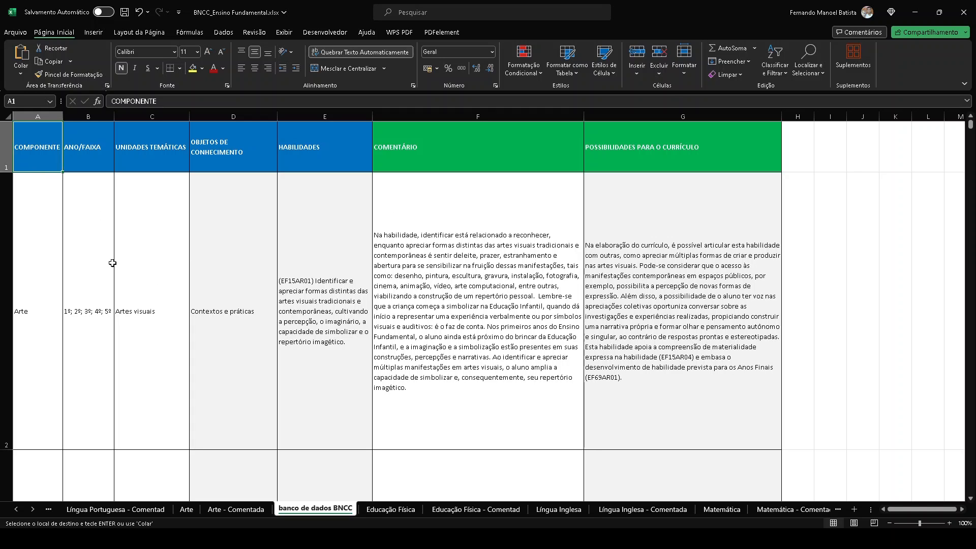
# Step: Examine the header row, the COMPONENTE column and the first Arte records of "banco de dados BNCC"
pyautogui.click(7, 149)
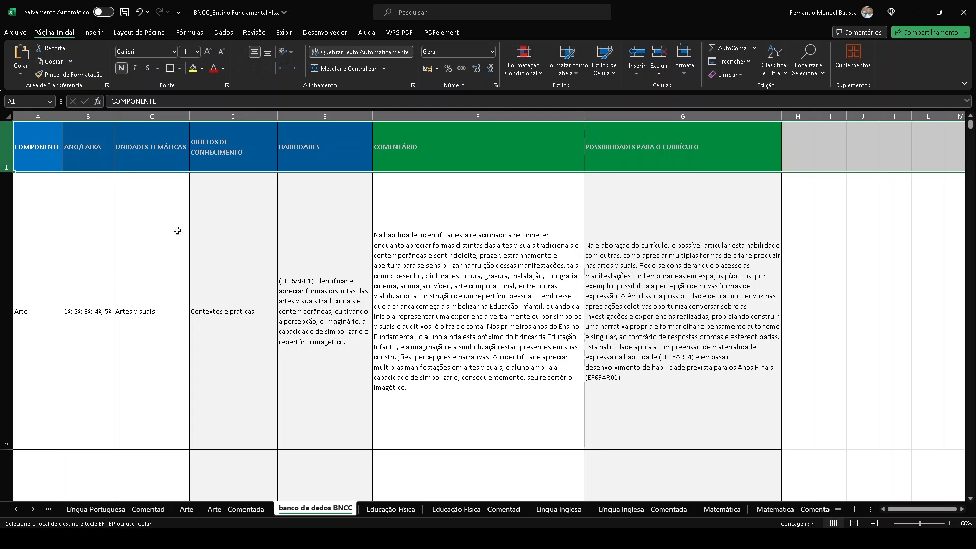
pyautogui.click(211, 323)
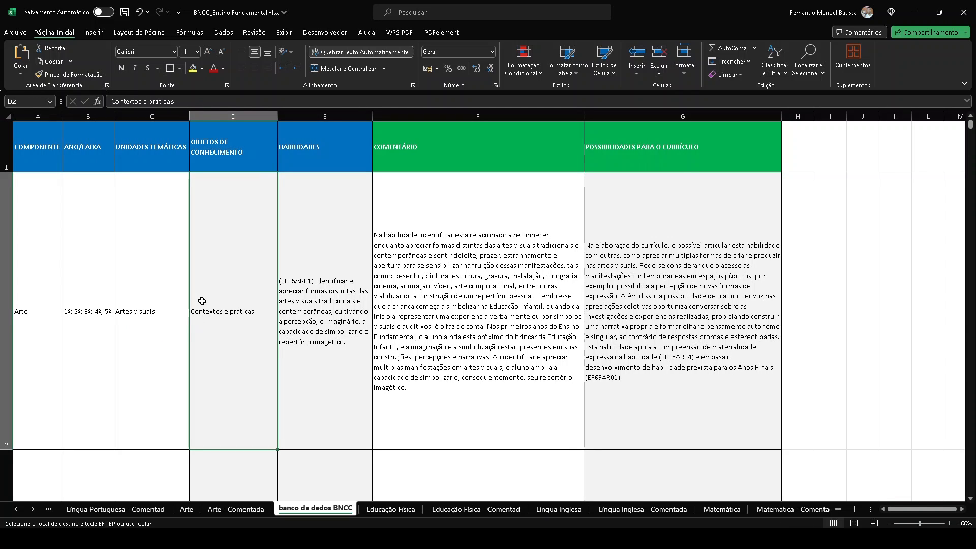
pyautogui.click(39, 117)
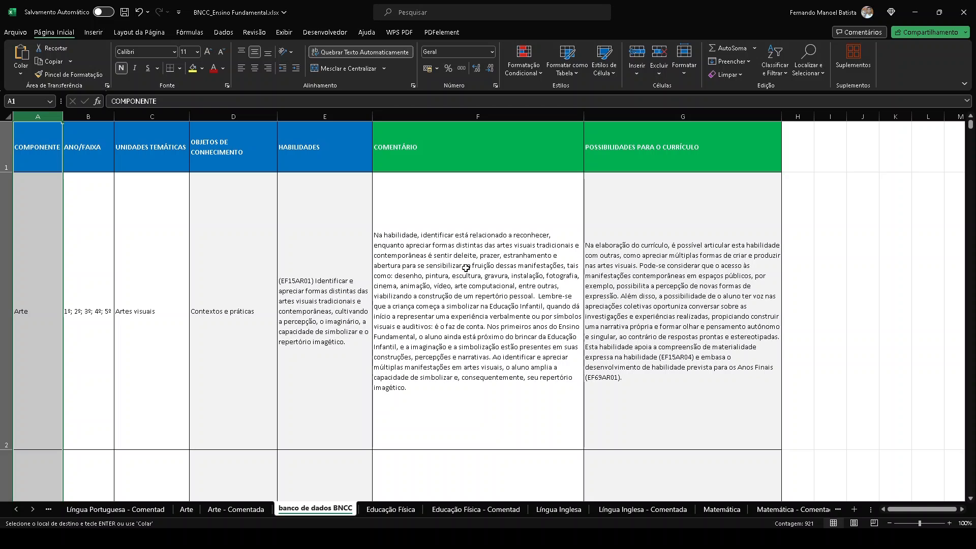
pyautogui.scroll(-1, 393, 356)
pyautogui.scroll(1, 393, 356)
pyautogui.scroll(-5, 386, 296)
pyautogui.scroll(5, 385, 297)
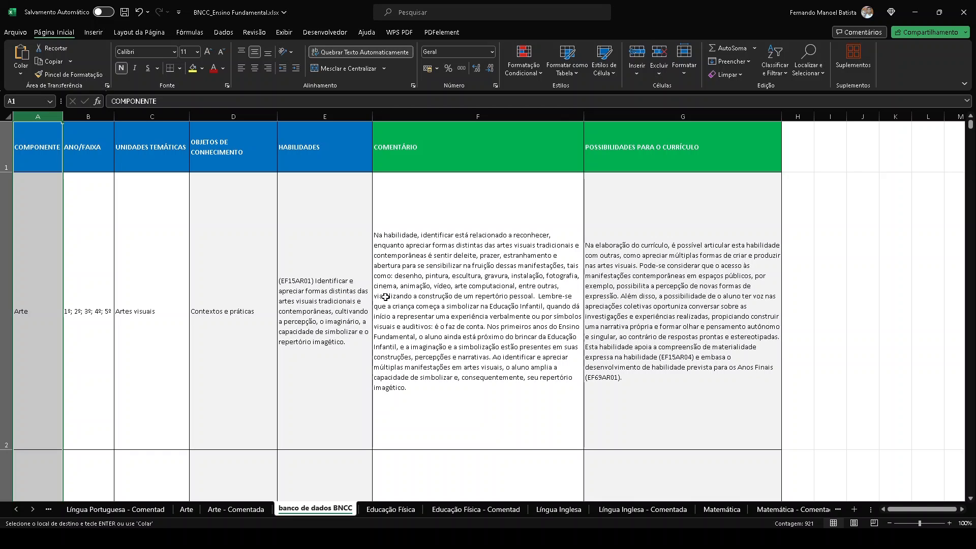